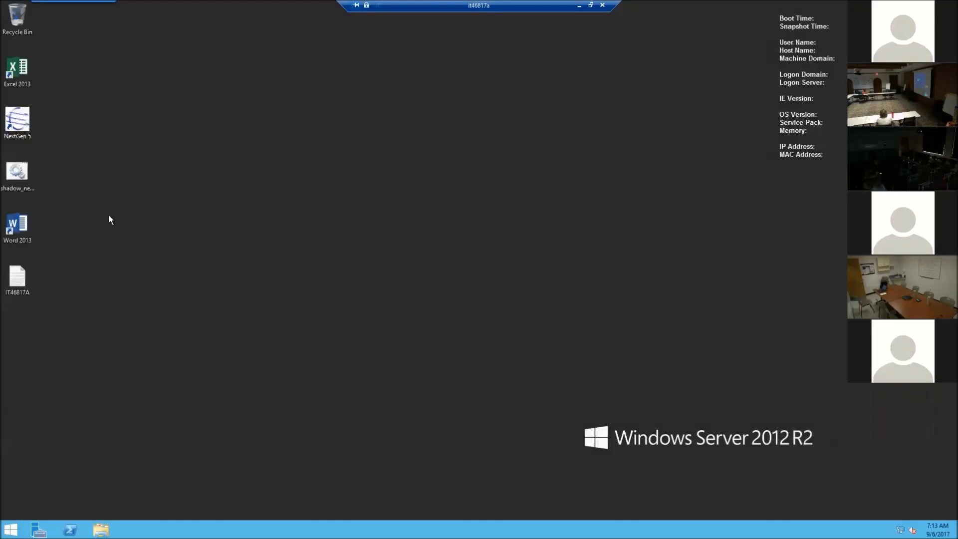
Step: Launch NextGen EHR and set NextGen Database authentication with a new user name entered
double_click(17, 119)
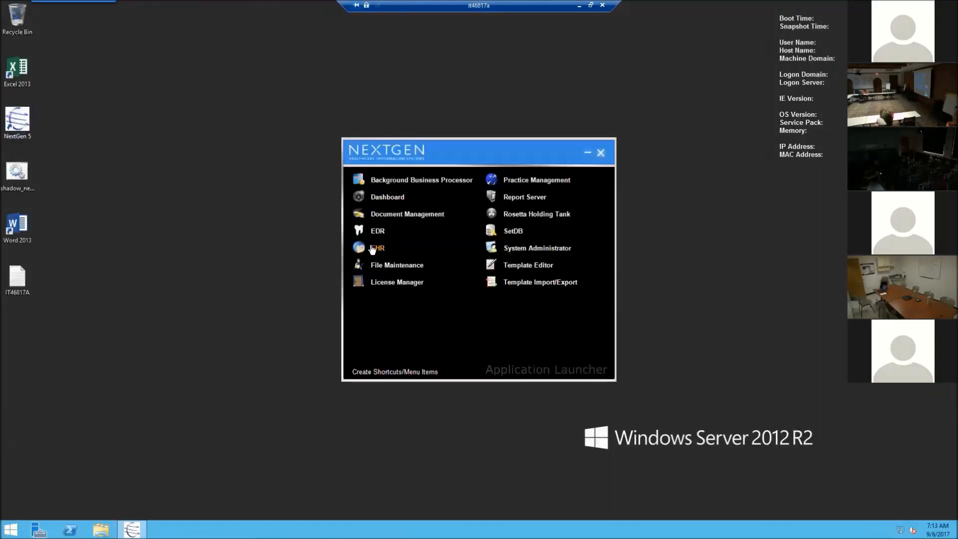
click(378, 250)
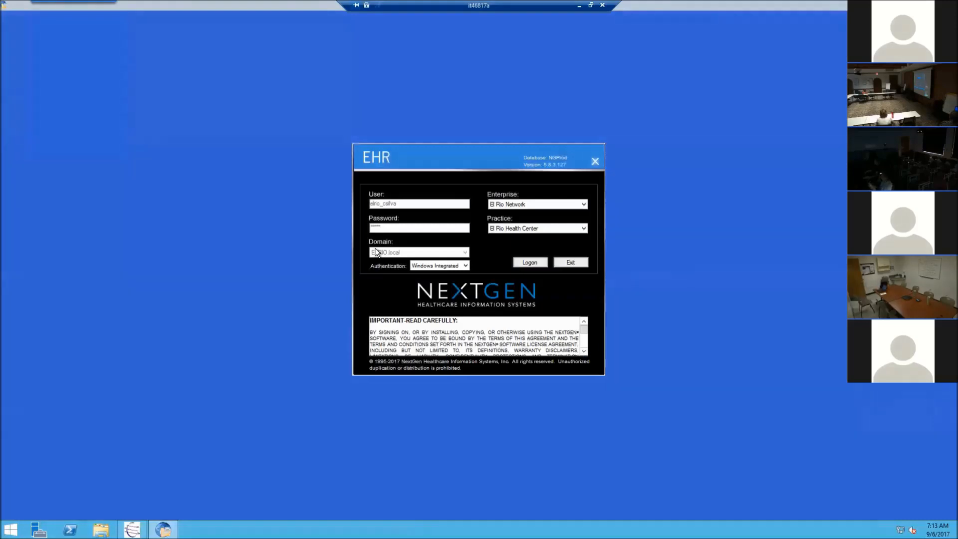
click(465, 265)
click(439, 287)
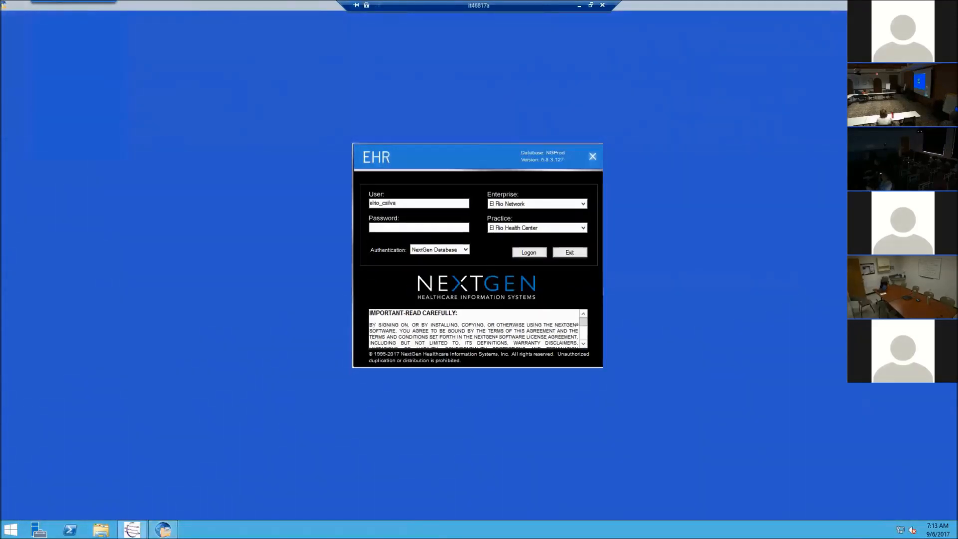
key(ctrl+a)
click(434, 249)
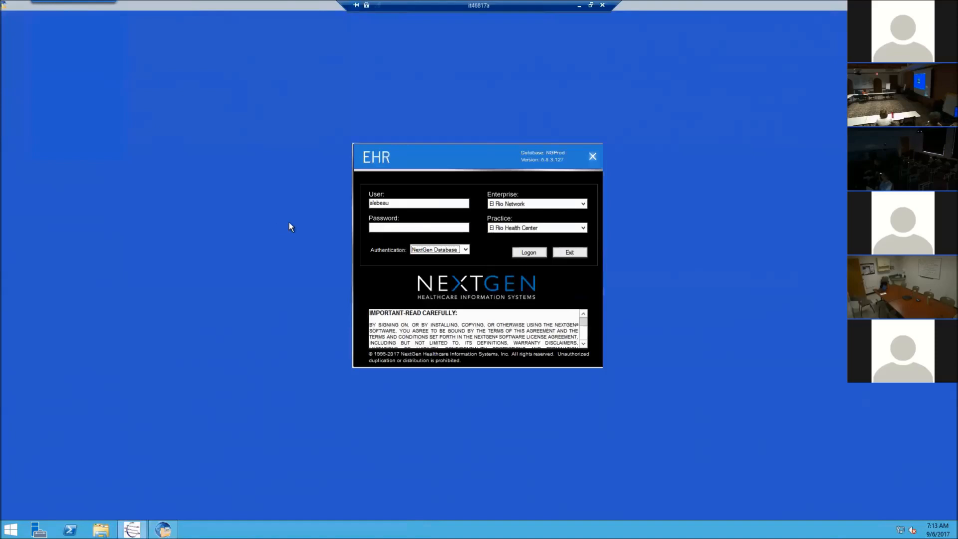
Step: Enter the account password, fix a typo, and log on at Birth Center Midwives
click(389, 227)
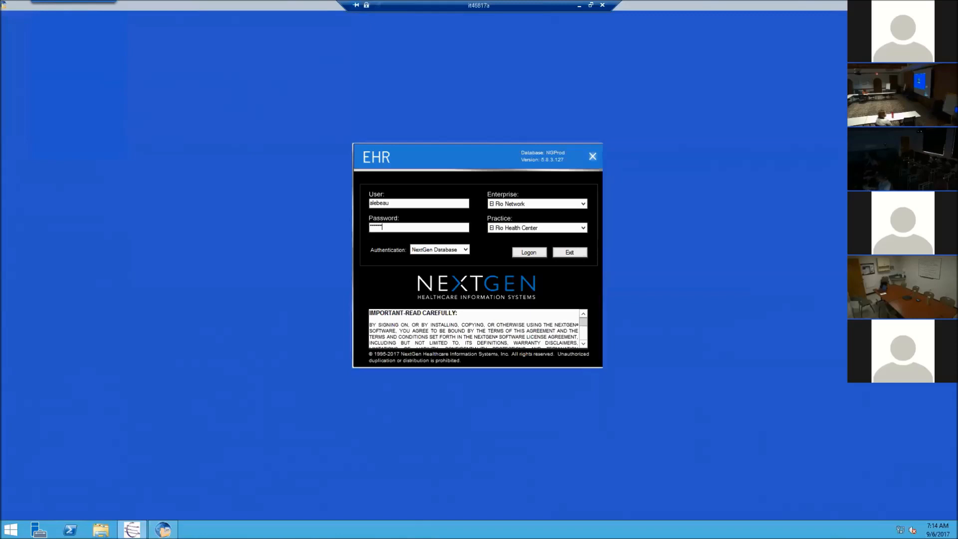
key(BackSpace)
key(BackSpace)
key(BackSpace)
key(BackSpace)
key(BackSpace)
key(BackSpace)
key(BackSpace)
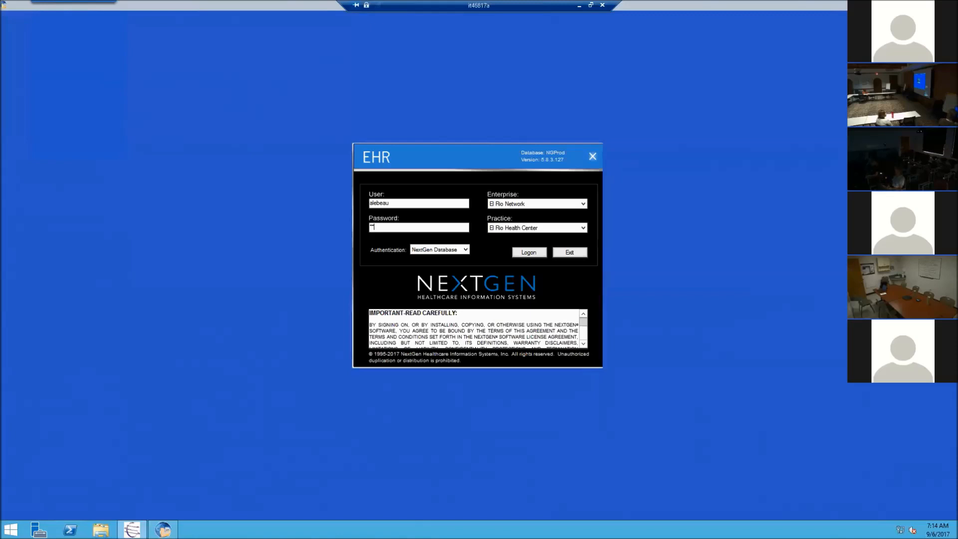
key(Return)
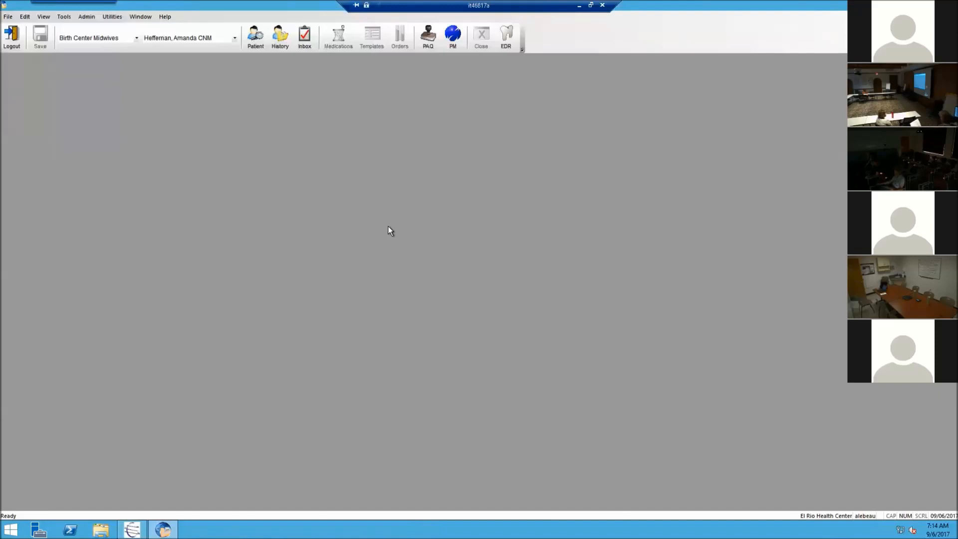
Step: Search patients by last name 'Zz' and dismiss the truncated-results notice
click(280, 39)
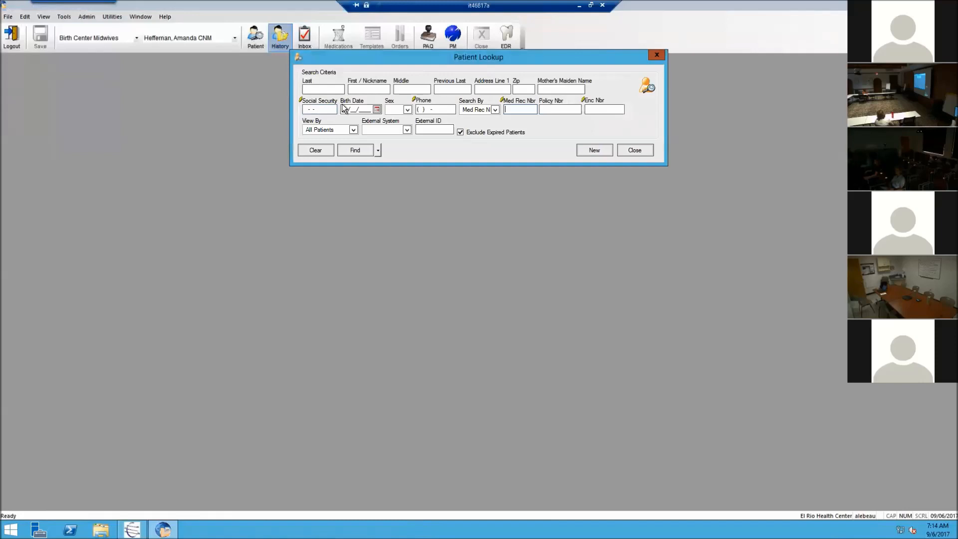
click(335, 89)
text(Zz)
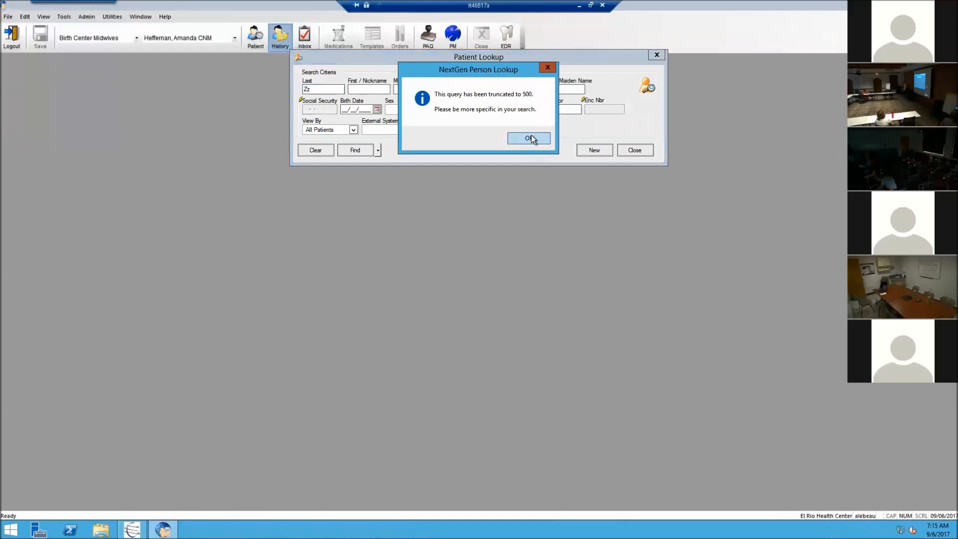
click(530, 137)
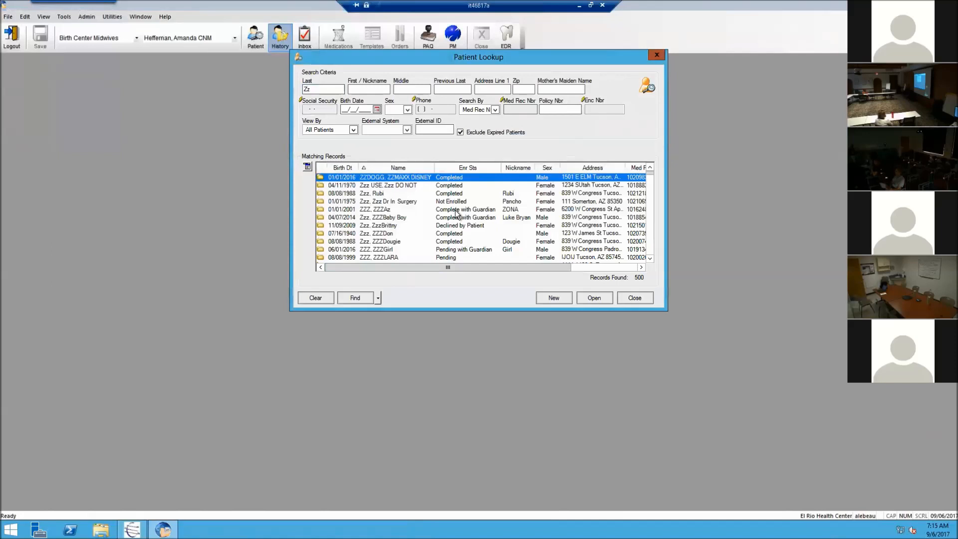
Step: Open the second test patient's chart, then start a new Patient Lookup
click(399, 186)
double_click(398, 186)
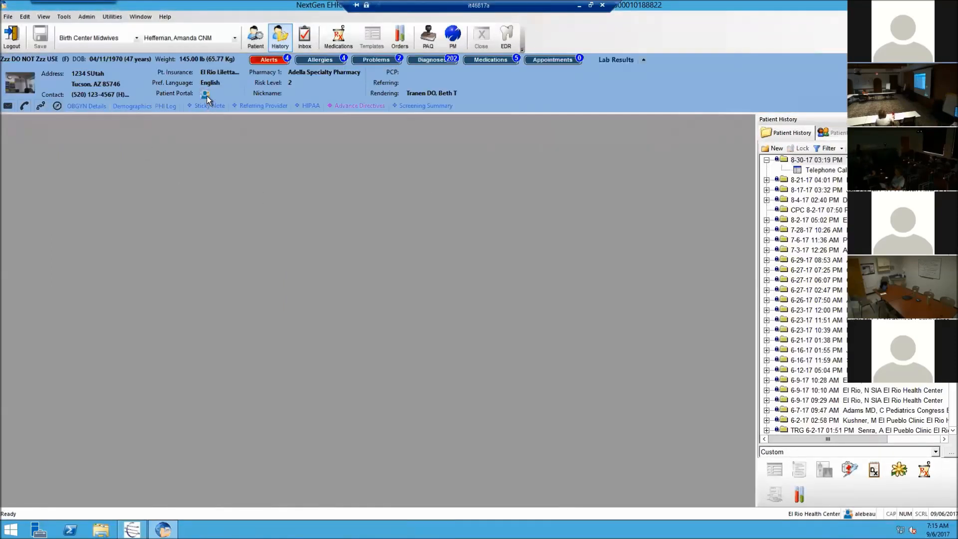
mouse_move(205, 96)
click(256, 36)
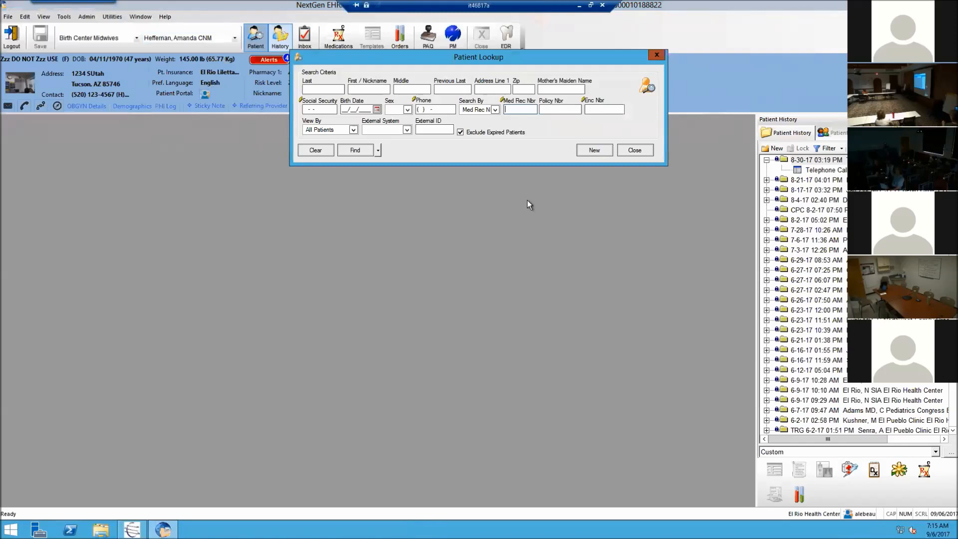
Step: Search patients by last name 'Z' and clear the truncation notice
click(330, 89)
text(Zz)
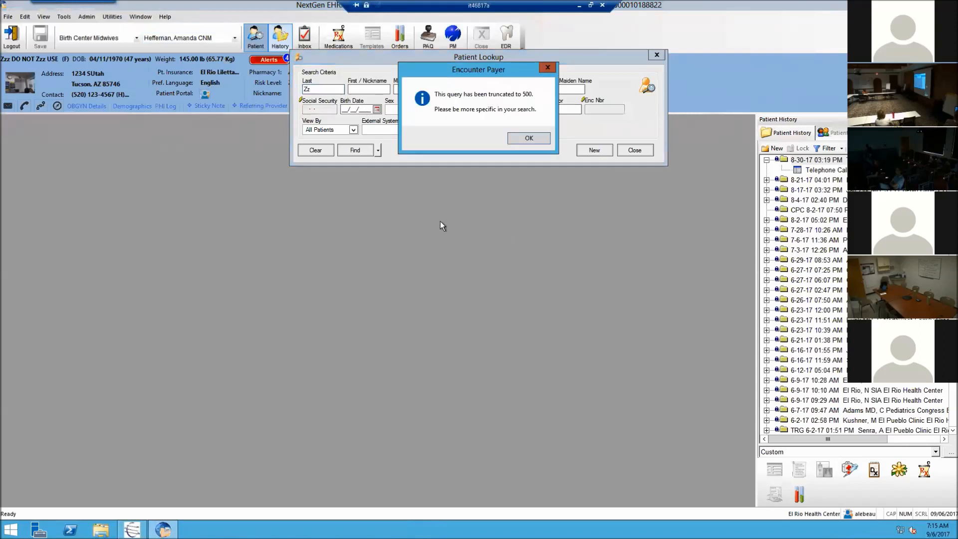
click(529, 138)
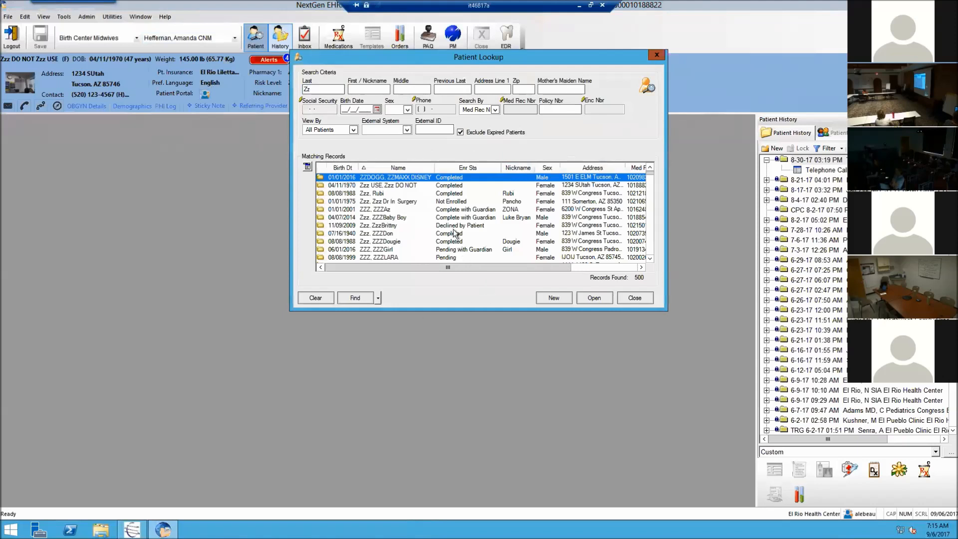
Step: Open another test patient's chart, portal status Declined by Patient, then start a new lookup
click(455, 227)
double_click(455, 227)
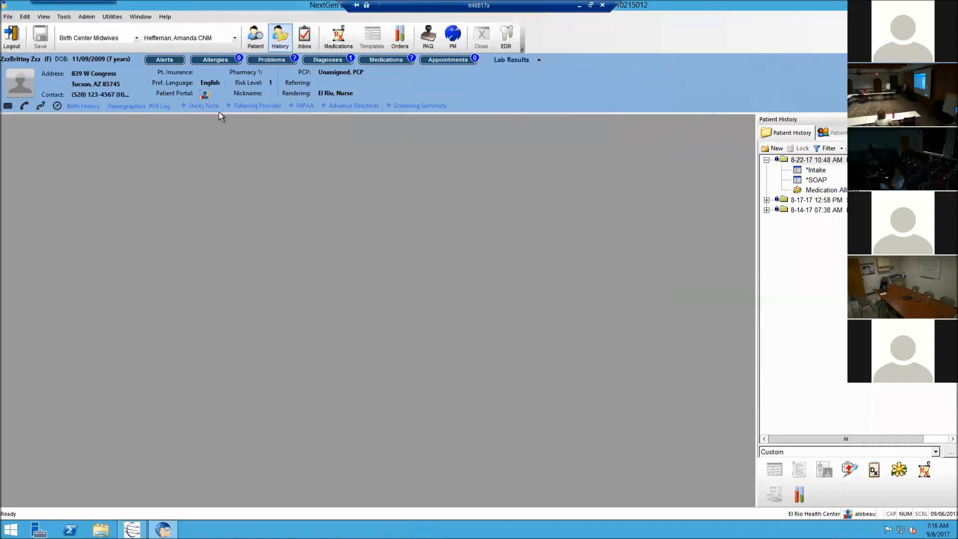
mouse_move(203, 95)
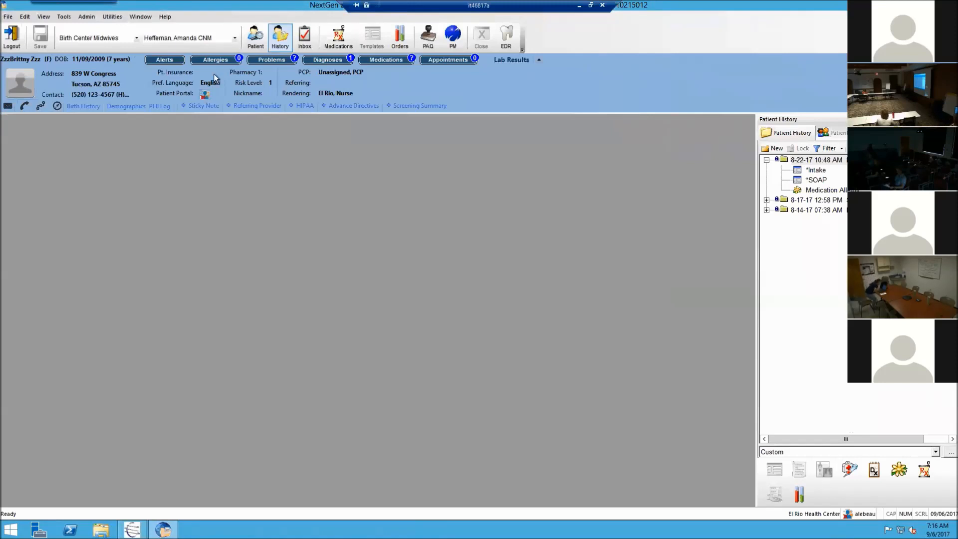
click(255, 42)
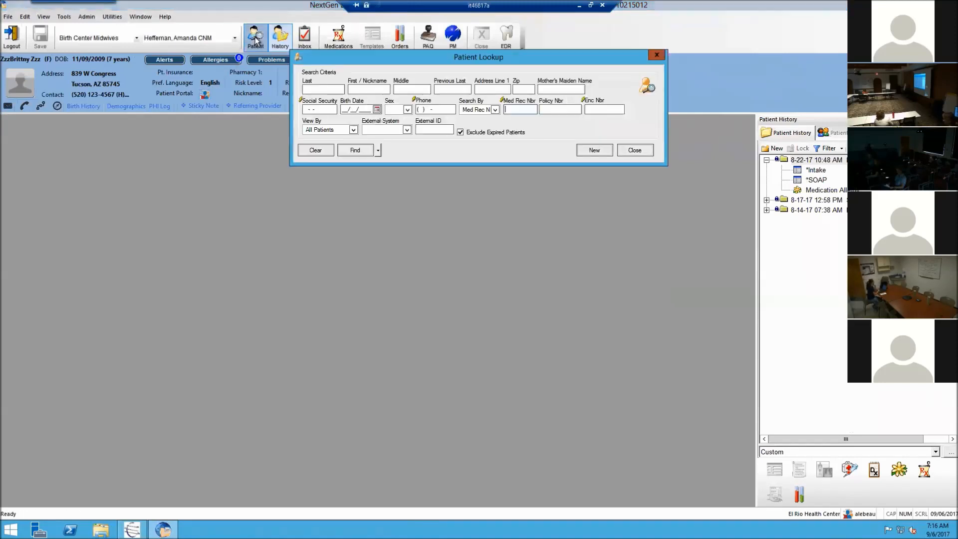
Step: Search last name 'Zz', open the child test patient's chart, and view its Pending portal enrollment
click(336, 90)
text(Zz)
key(Return)
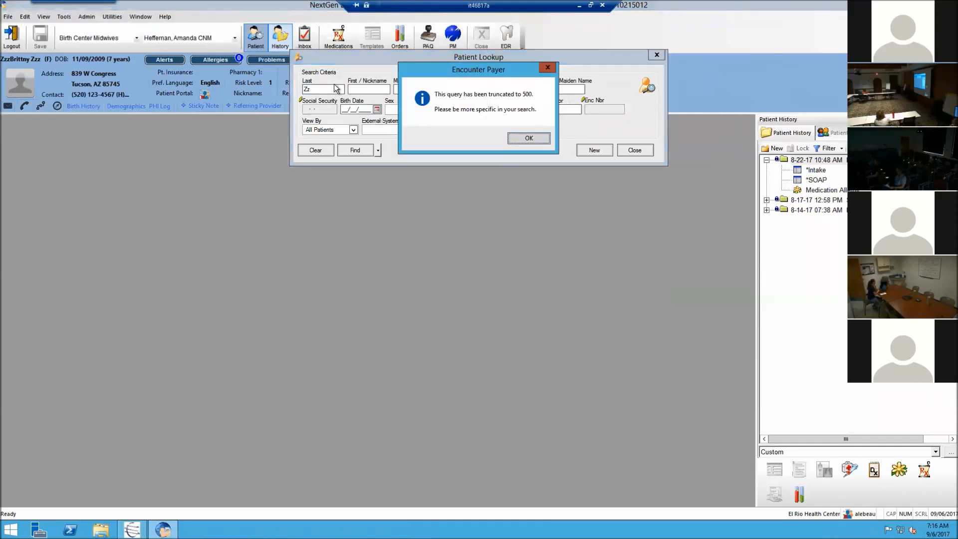
click(519, 138)
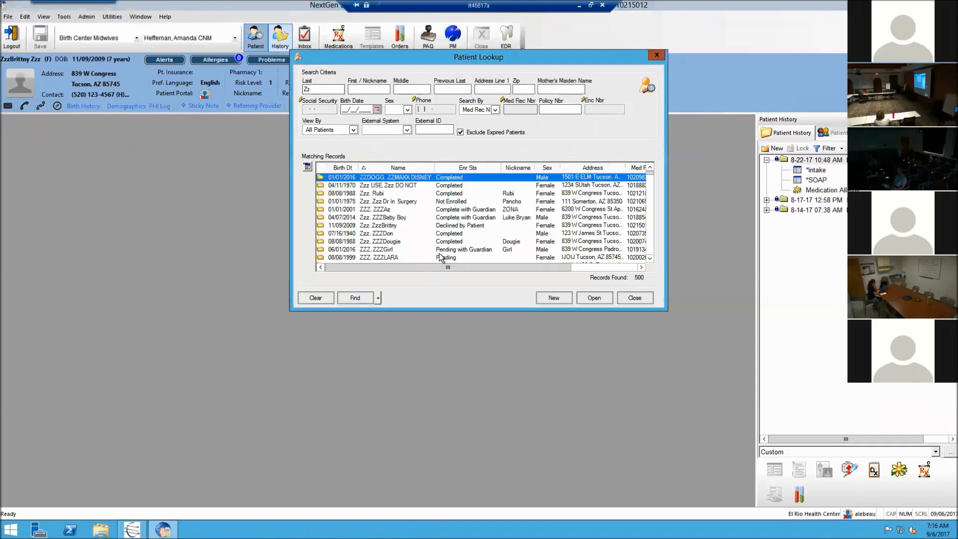
double_click(441, 257)
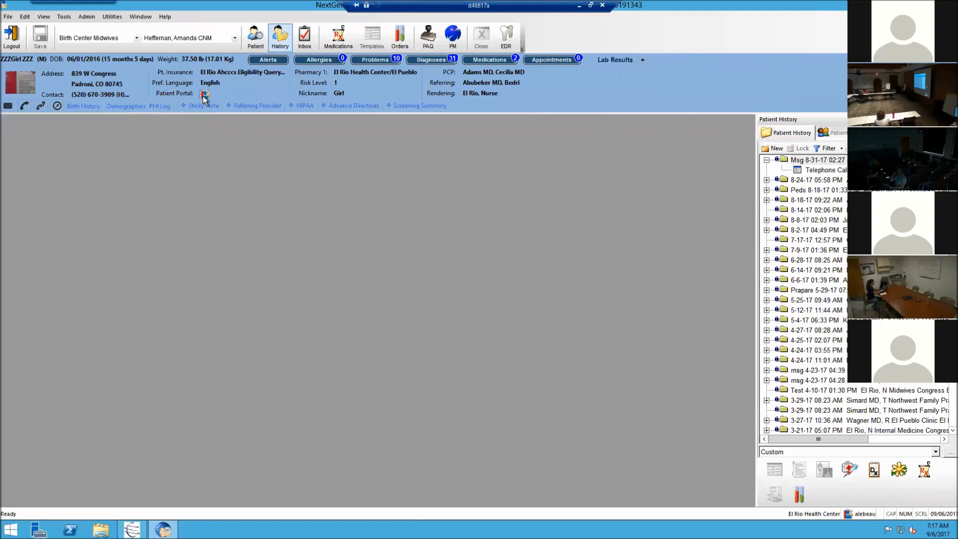
click(205, 95)
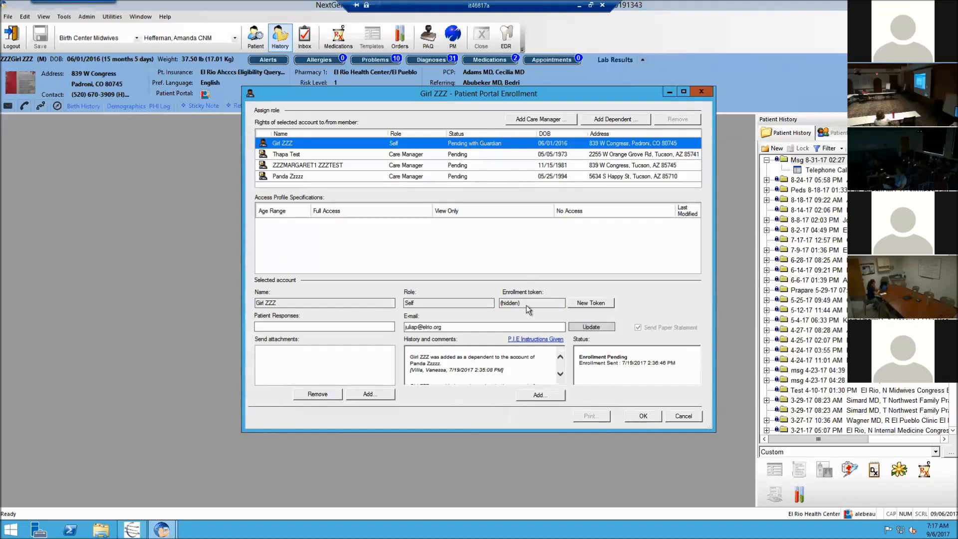
Step: Generate a new portal enrollment token and save, prompting the care-manager e-mail warning
click(587, 304)
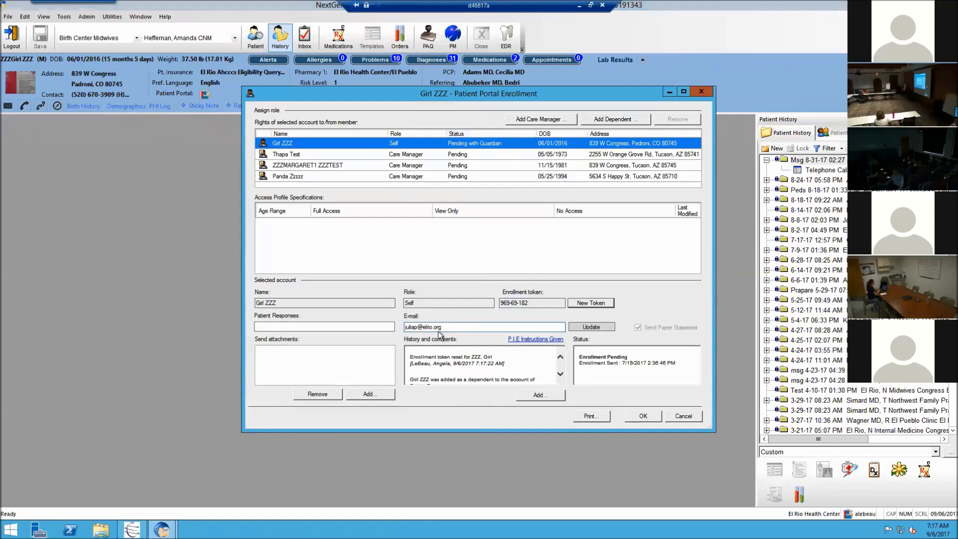
click(643, 416)
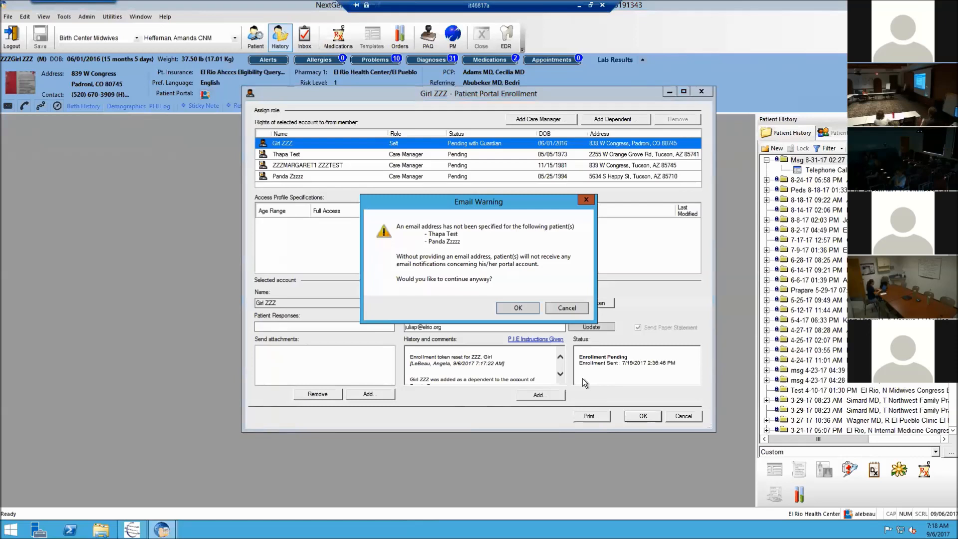
Step: Cancel the warning, delete the patient's portal e-mail, and mark Deferred Enrollment as the response
click(579, 306)
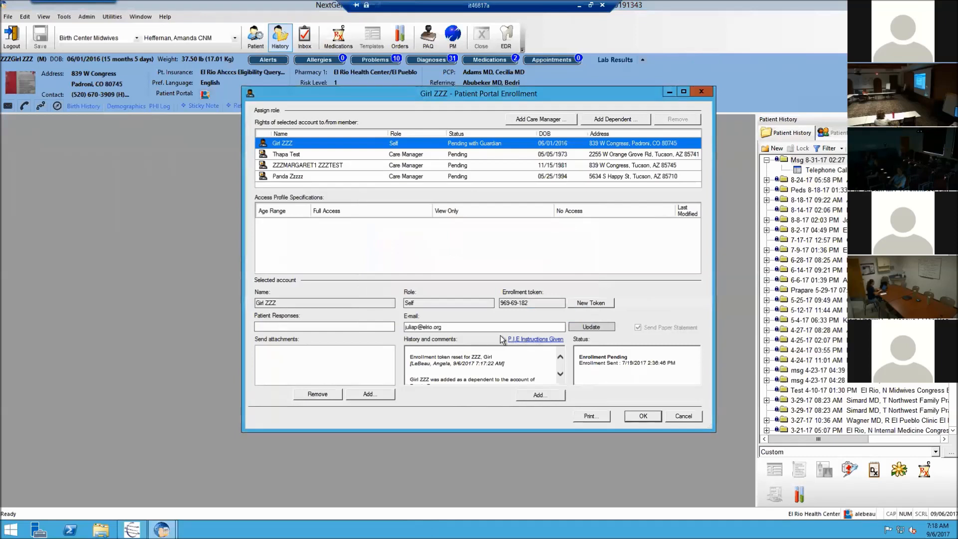
drag(479, 327, 363, 333)
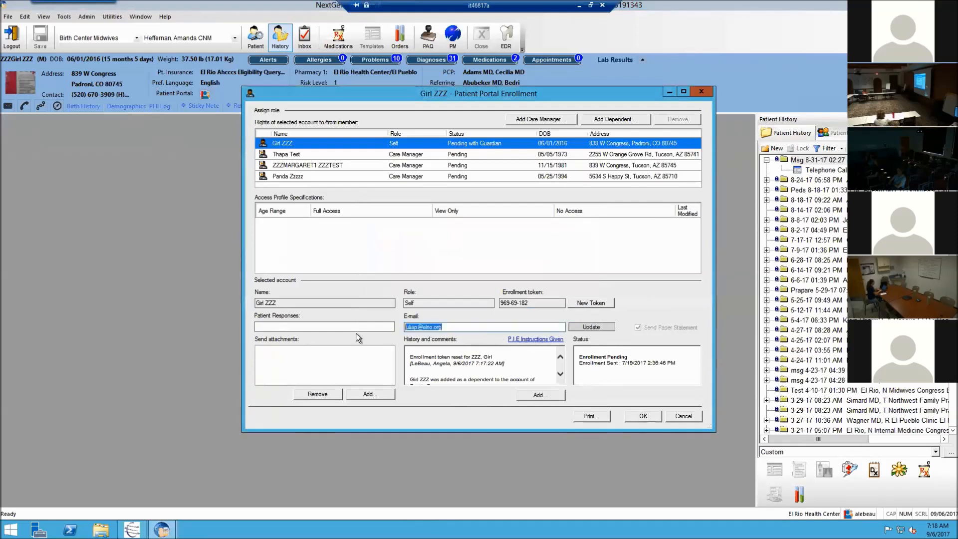
key(BackSpace)
click(273, 327)
click(267, 379)
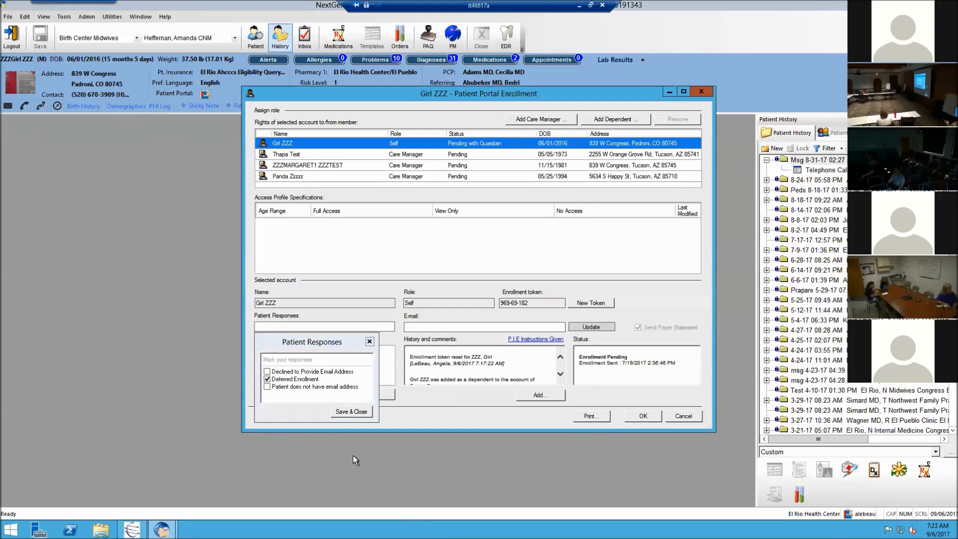
Step: Cancel the portal enrollment and confirm discarding the changes
click(701, 92)
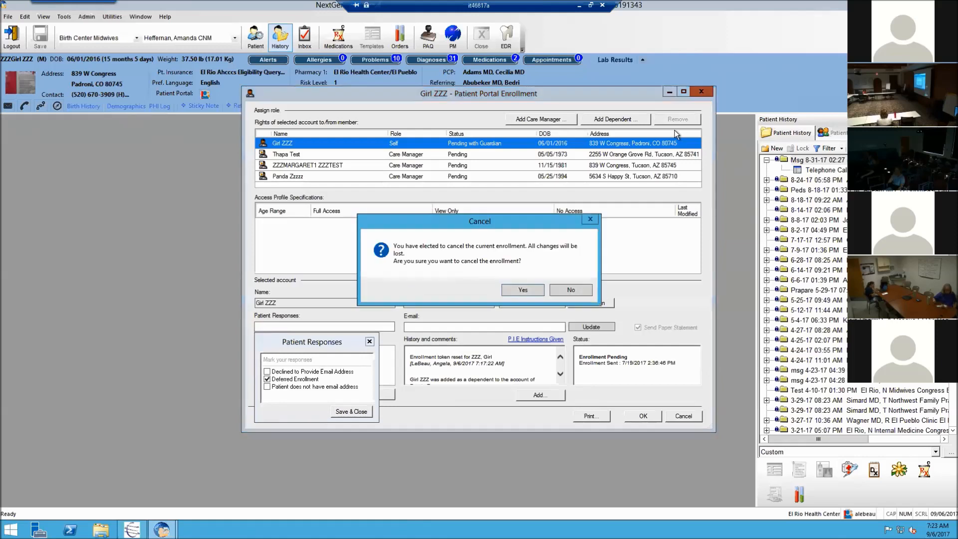
click(565, 290)
click(682, 416)
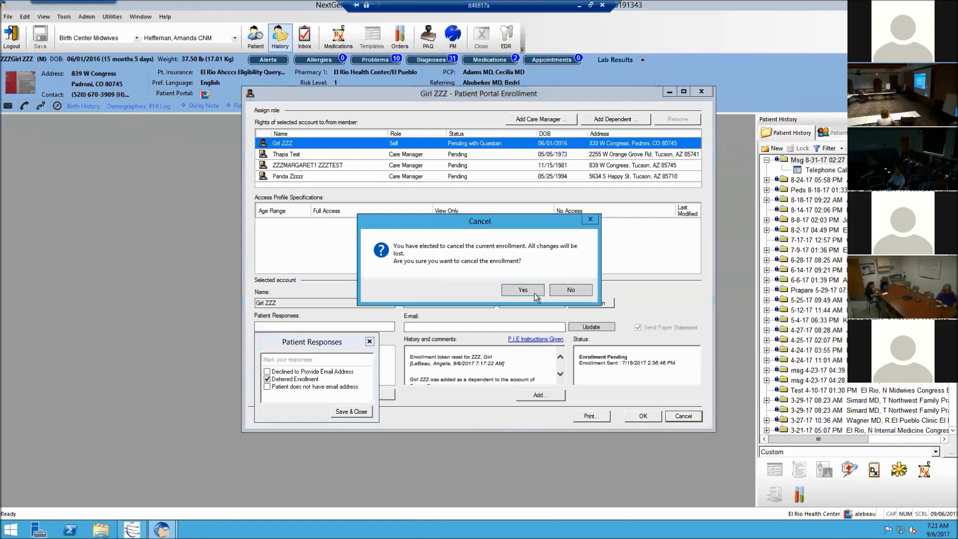
click(535, 293)
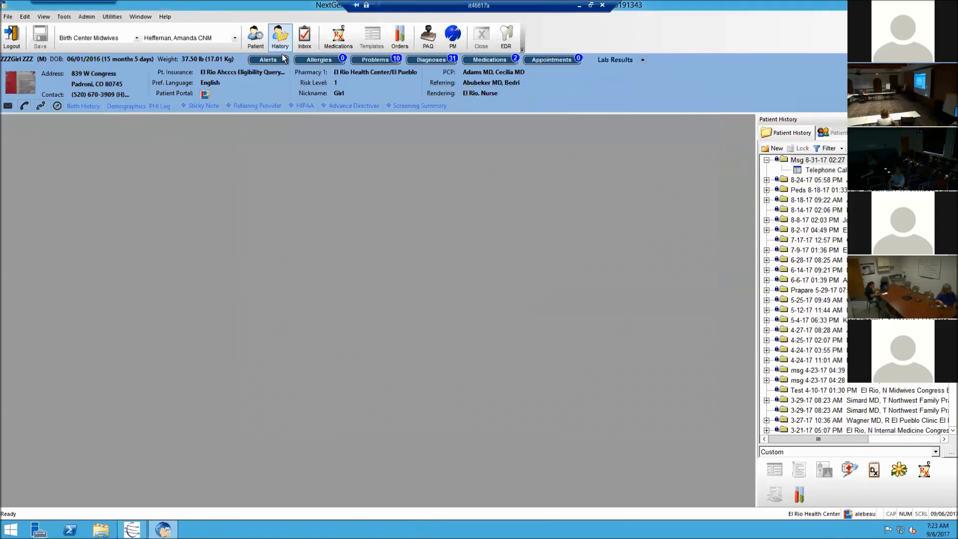
Step: Close the current patient's chart
click(7, 17)
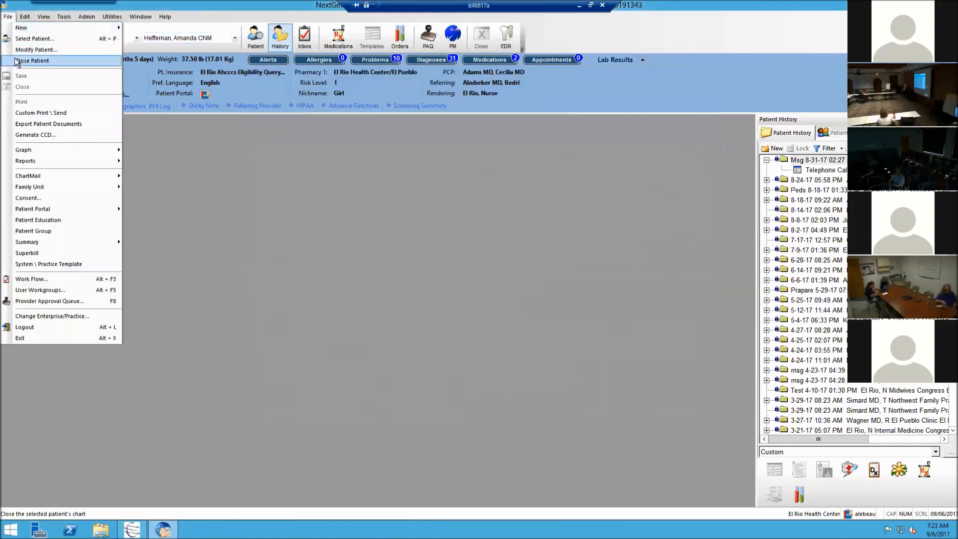
click(17, 61)
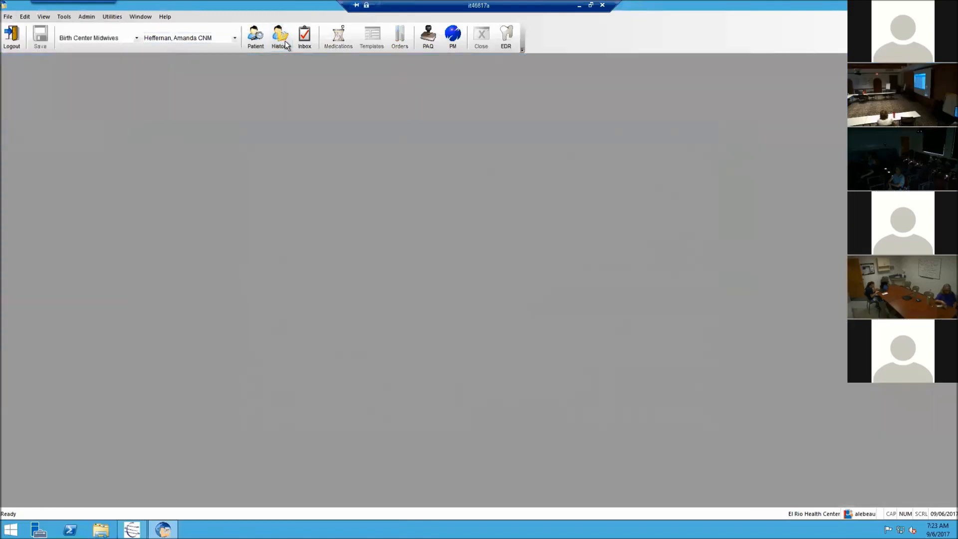
click(302, 40)
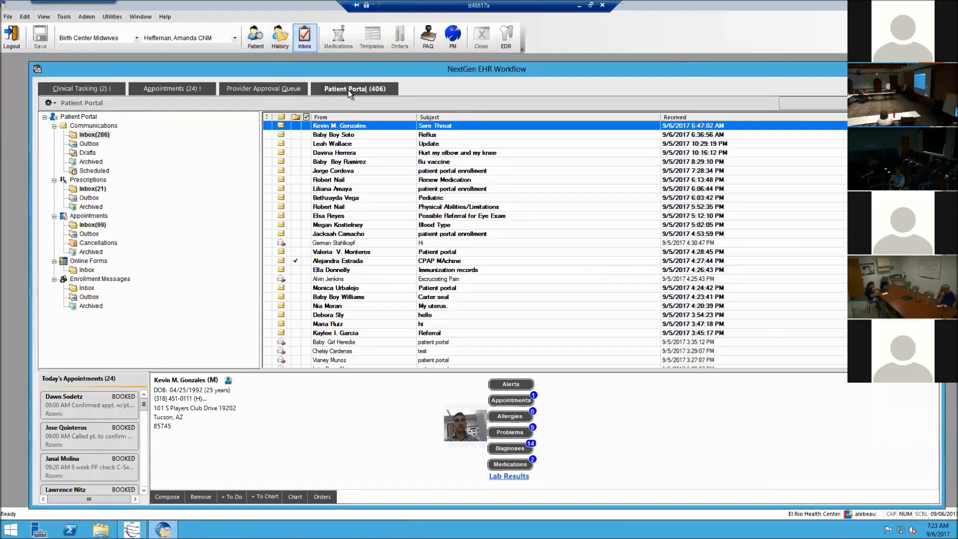
Step: Browse the portal Communications inbox, then the renewal and appointment request folders
click(106, 127)
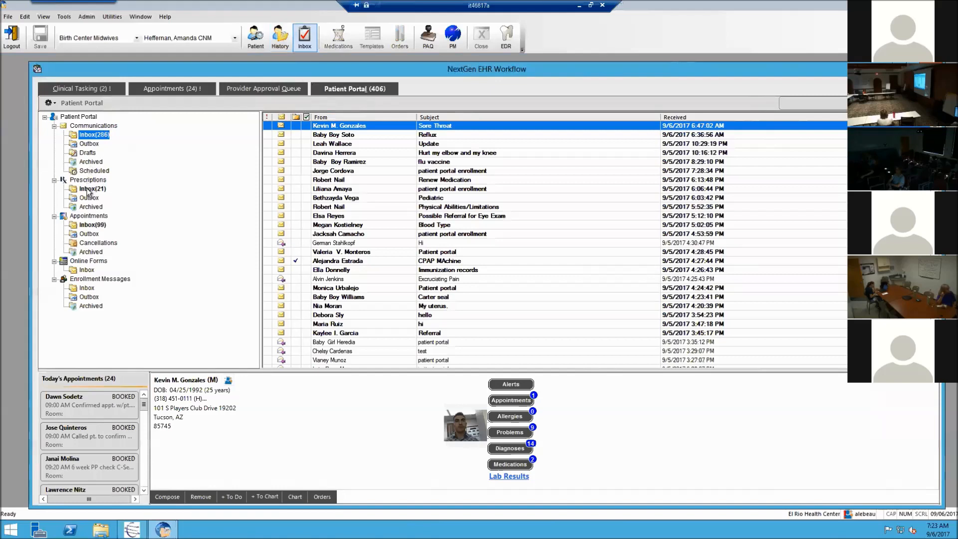
click(89, 189)
click(93, 225)
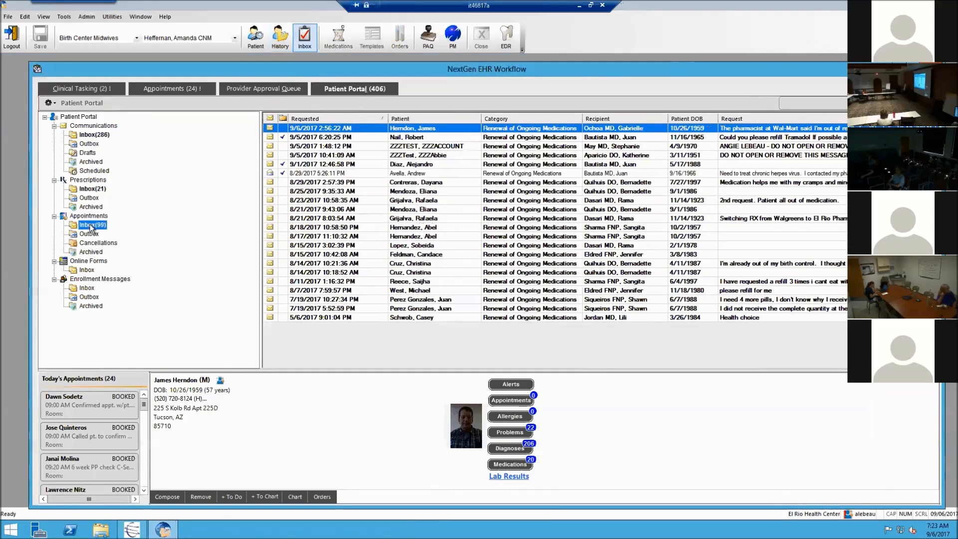
click(95, 135)
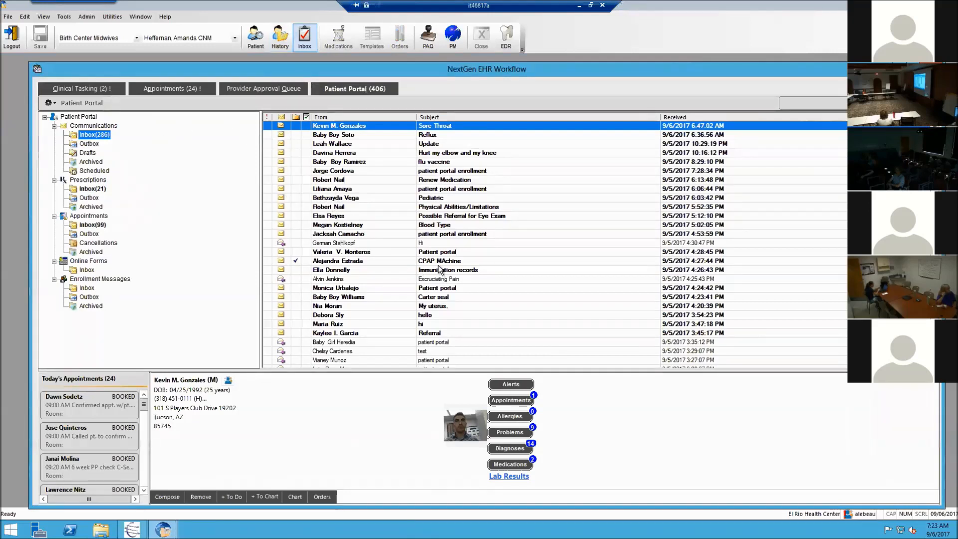
Step: Review Outbox, Drafts, Scheduled and the 28 Archived messages, ending on the 286-message inbox
click(87, 145)
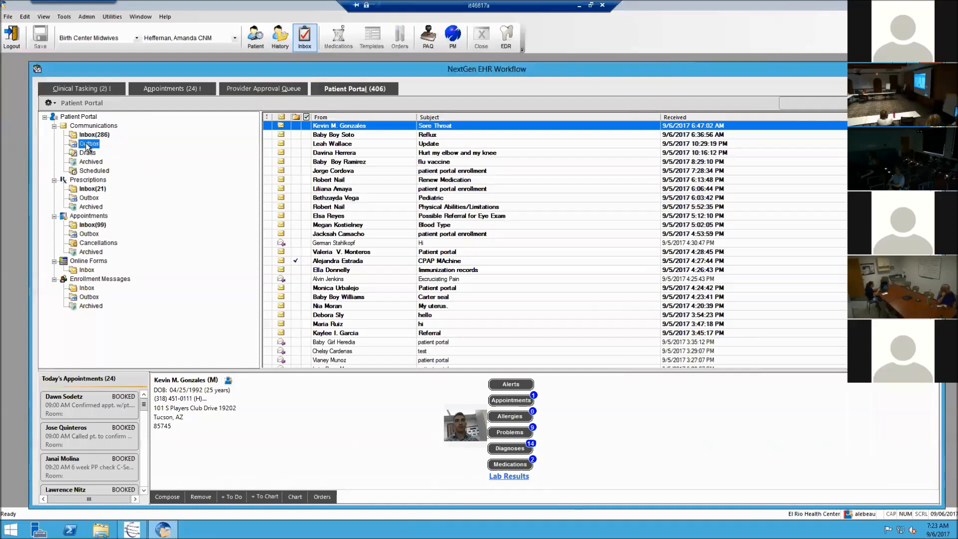
click(87, 153)
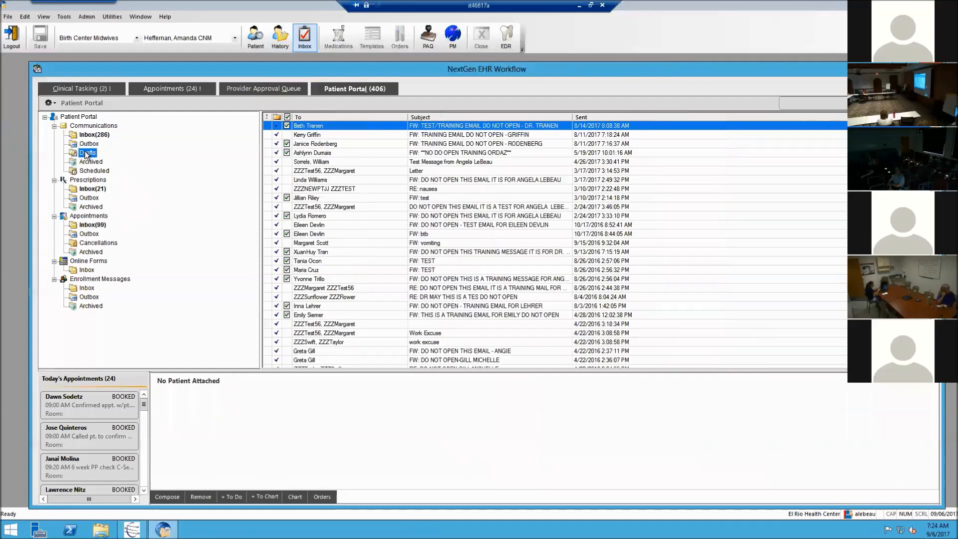
click(91, 135)
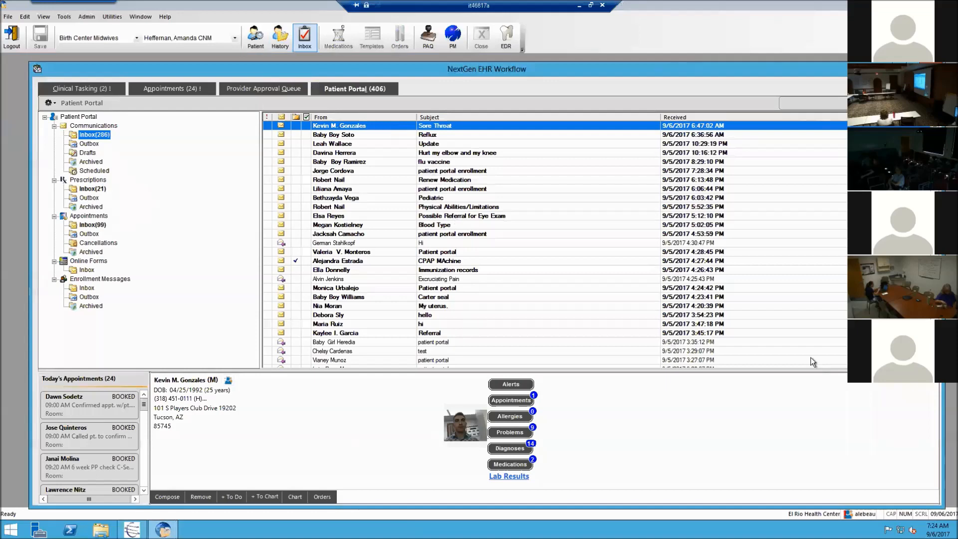
click(91, 172)
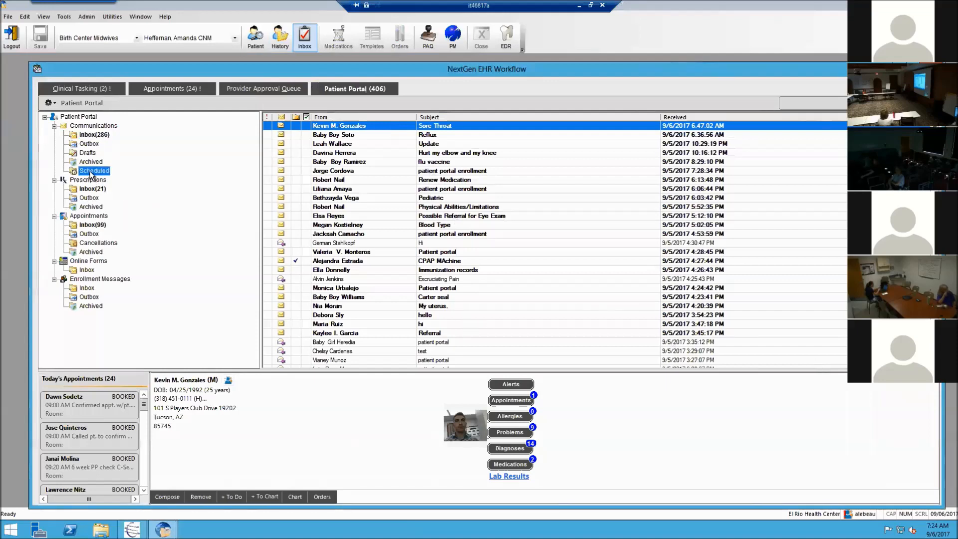
click(90, 162)
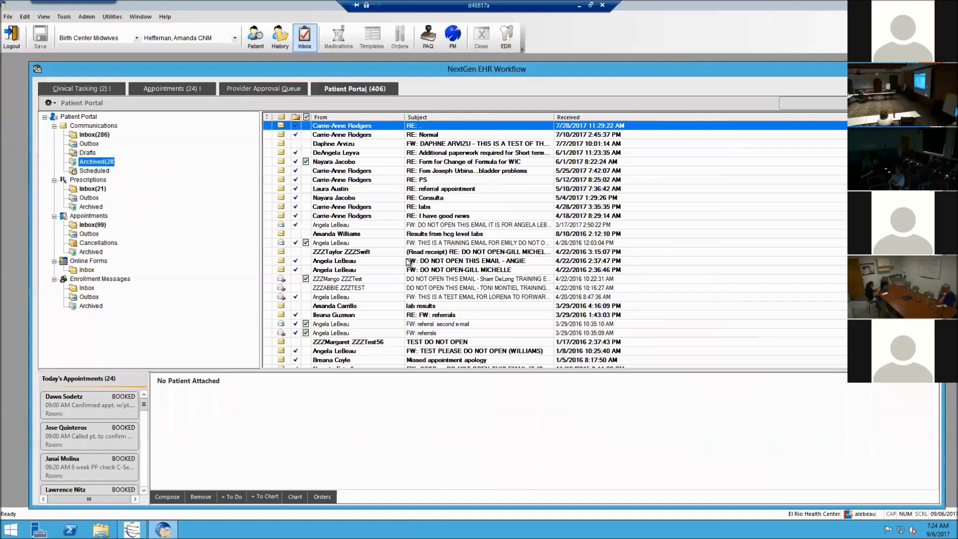
click(94, 135)
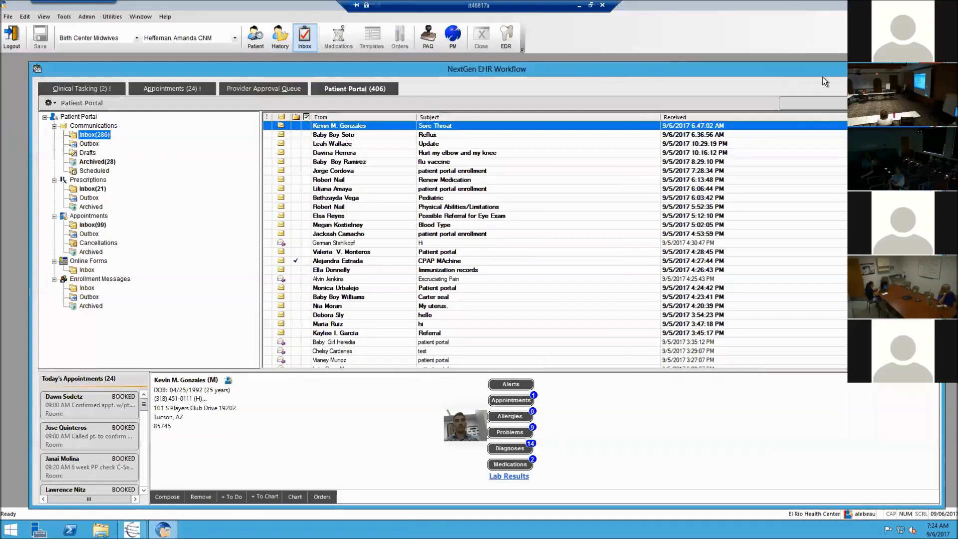
drag(823, 77, 795, 73)
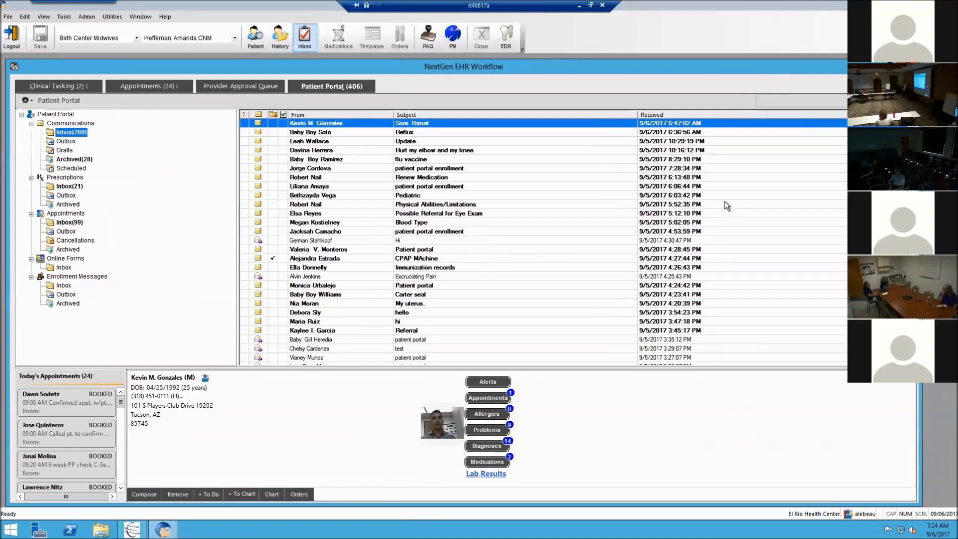
Step: Reposition and resize the Workflow window, checking the provider filter list without changing it
drag(606, 73, 517, 56)
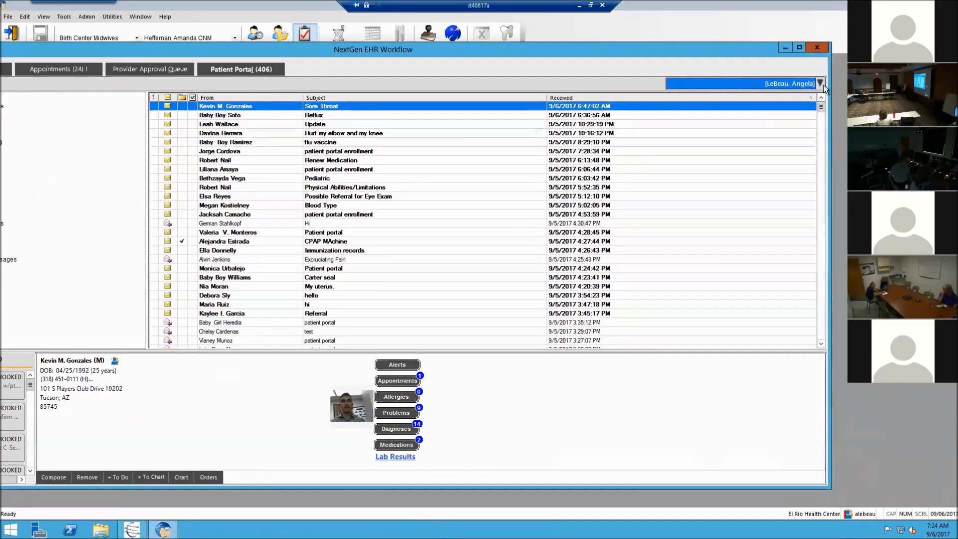
click(821, 83)
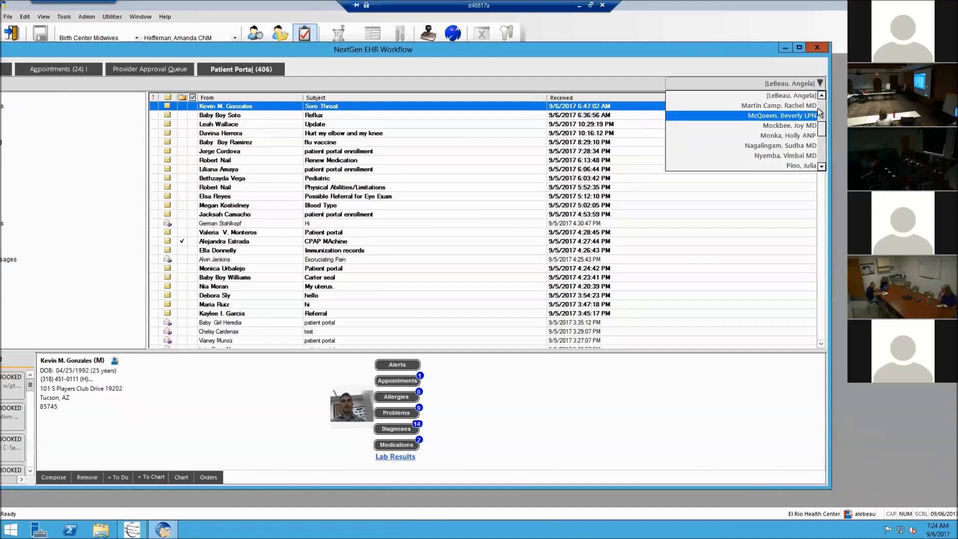
scroll(822, 159, up, 2)
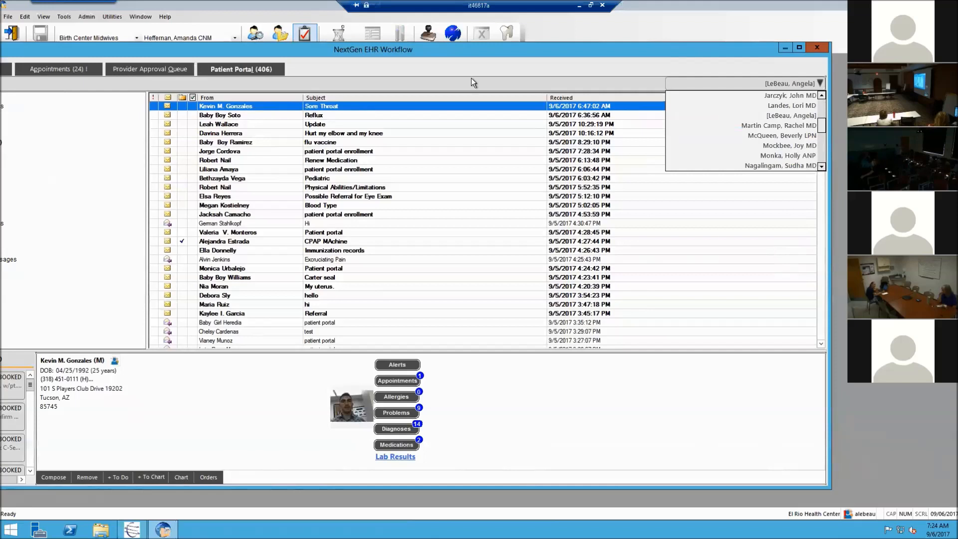
click(485, 68)
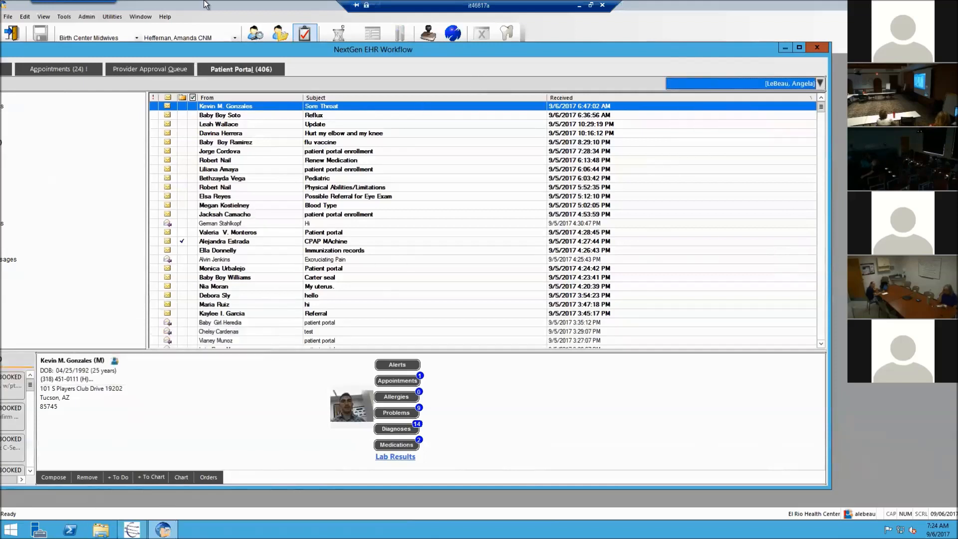
drag(212, 49, 306, 57)
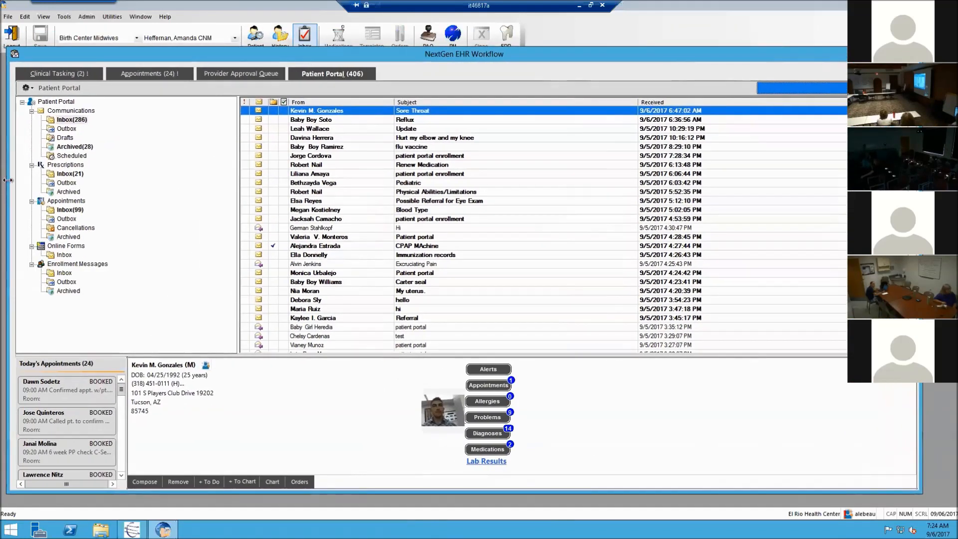
drag(6, 180, 164, 179)
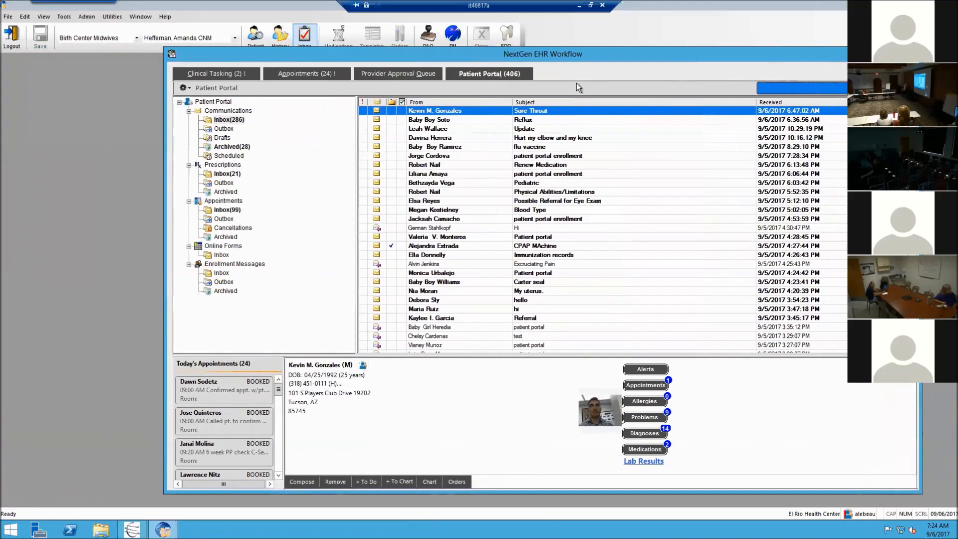
drag(597, 58, 427, 35)
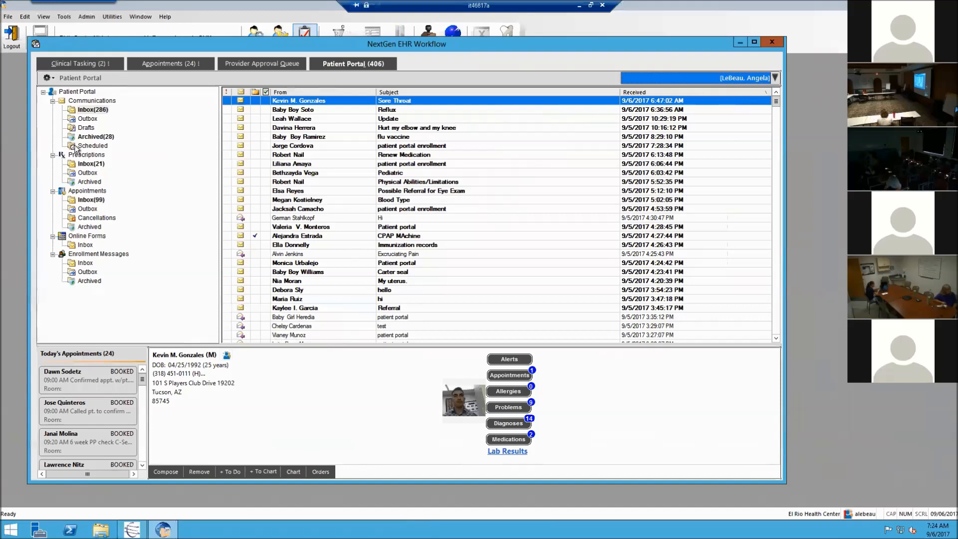
Step: View sent portal messages, then close the Workflow and minimize NextGen to the desktop
click(87, 119)
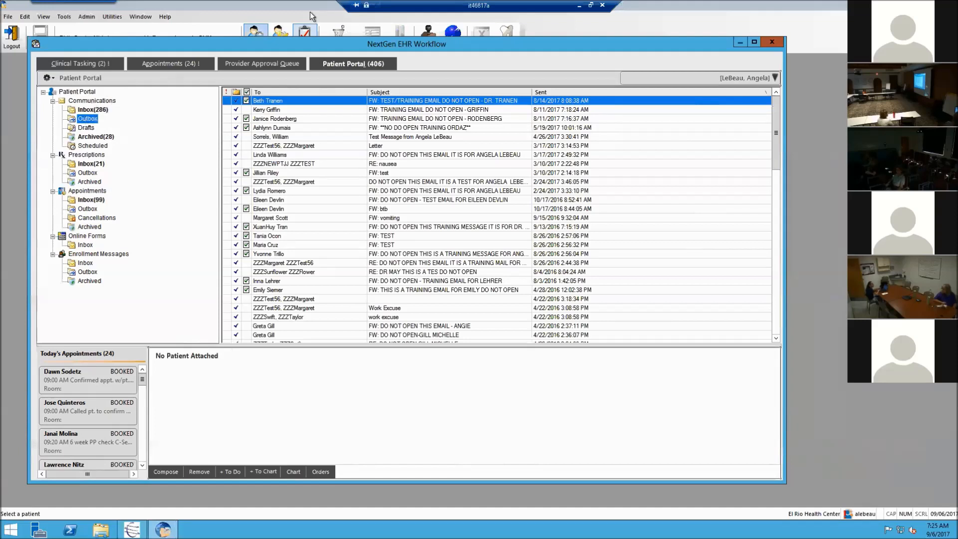
click(772, 42)
click(914, 5)
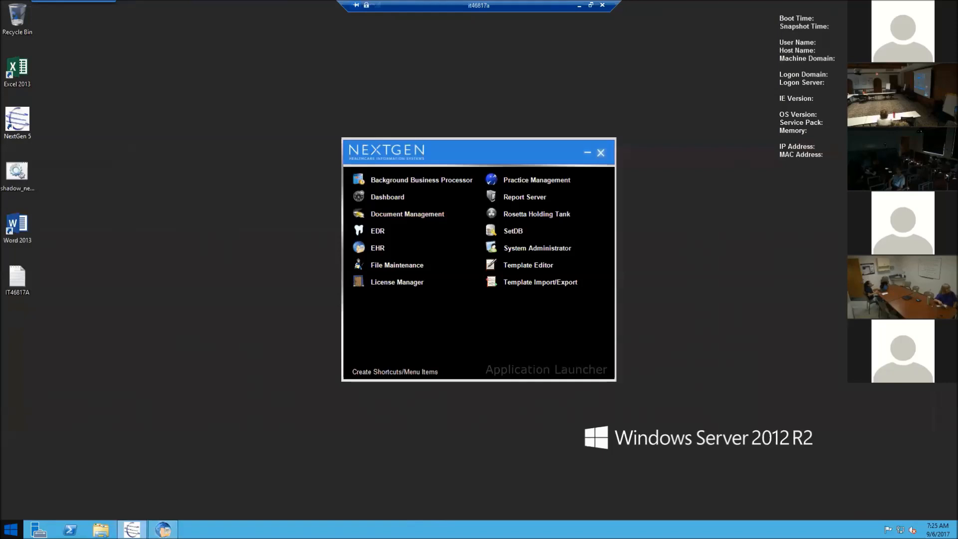
click(11, 529)
click(152, 273)
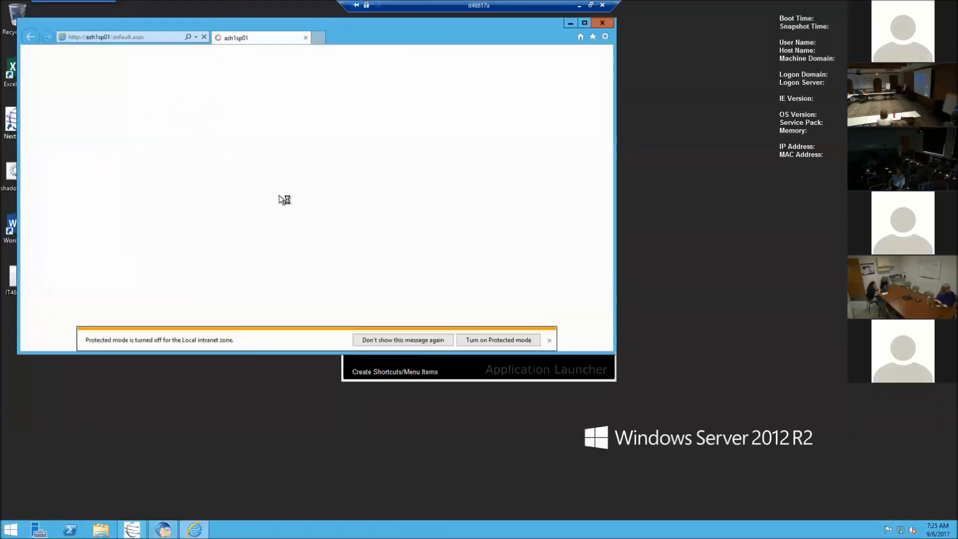
click(150, 37)
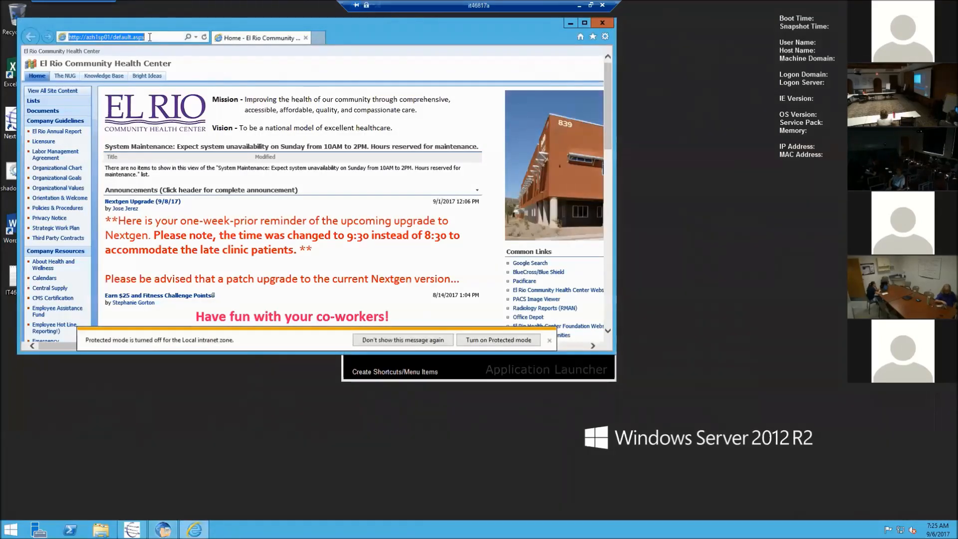
text(muy)
key(Escape)
text(www)
text(.myelrio.)
key(Return)
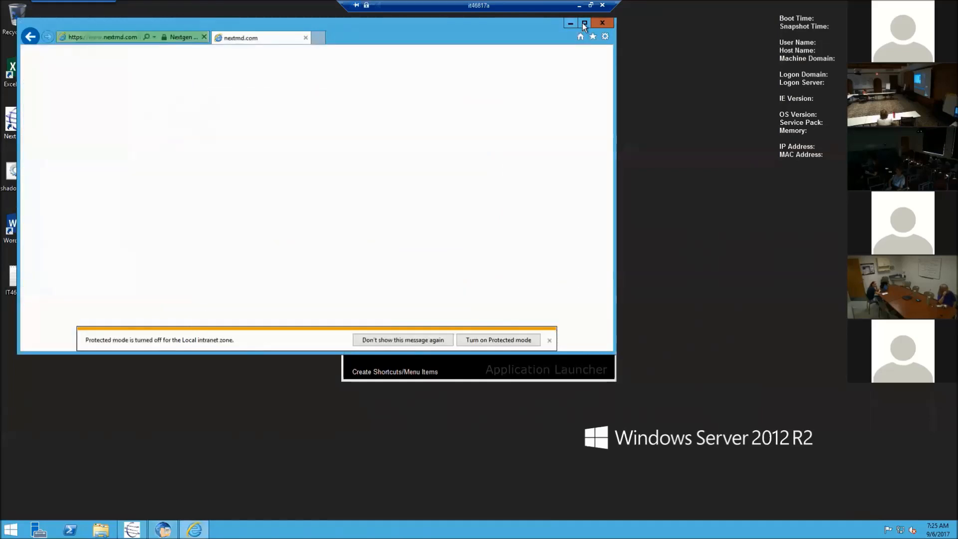
click(584, 22)
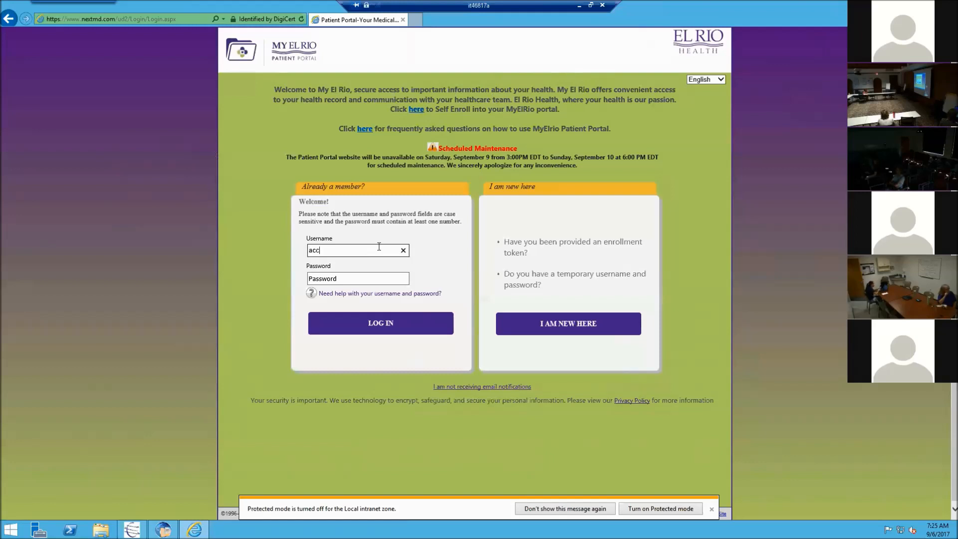
Step: Log in to the test patient's portal account with username, password and security question answer
text(tzzztest)
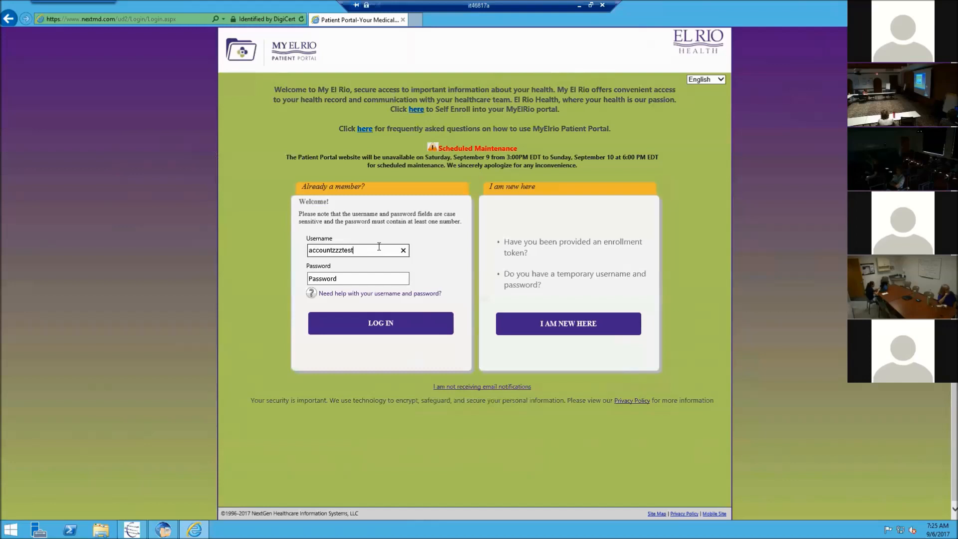
key(Tab)
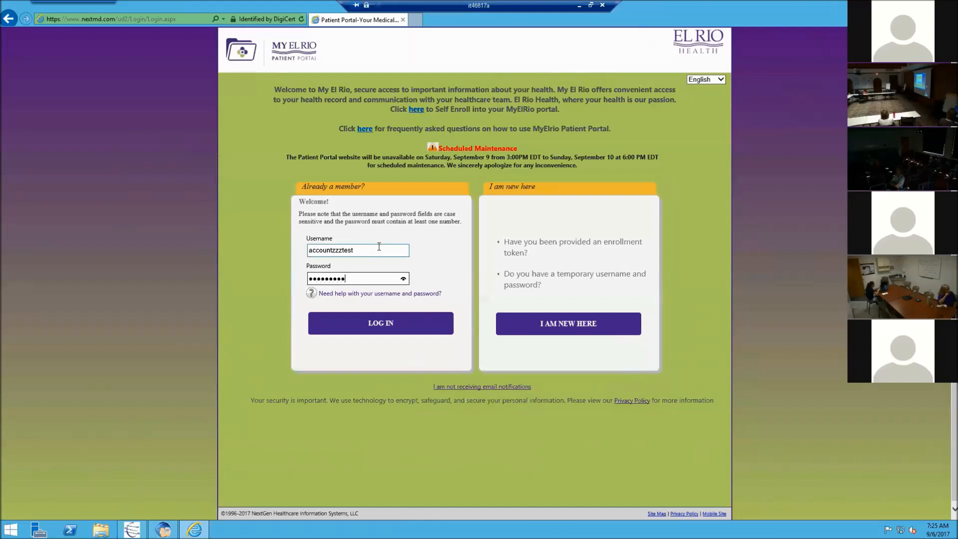
key(Return)
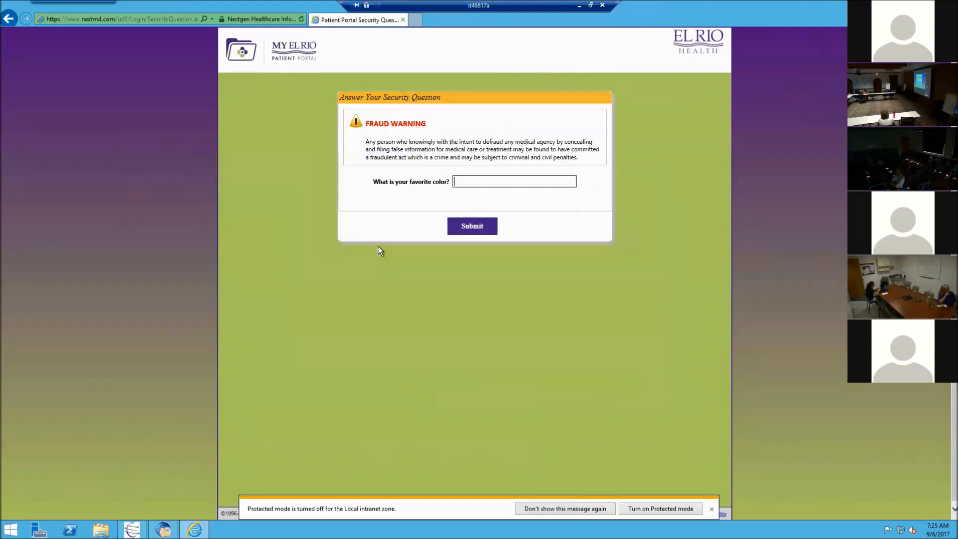
text(••••••)
key(Return)
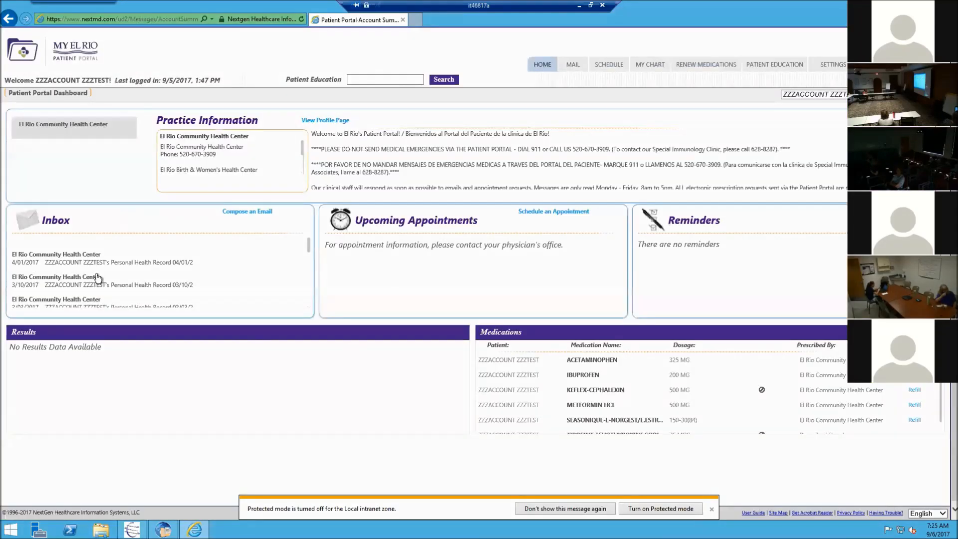
Step: Send a message to a different provider with subject 'Test training message' and body 'DO NOT OPEN'
click(242, 212)
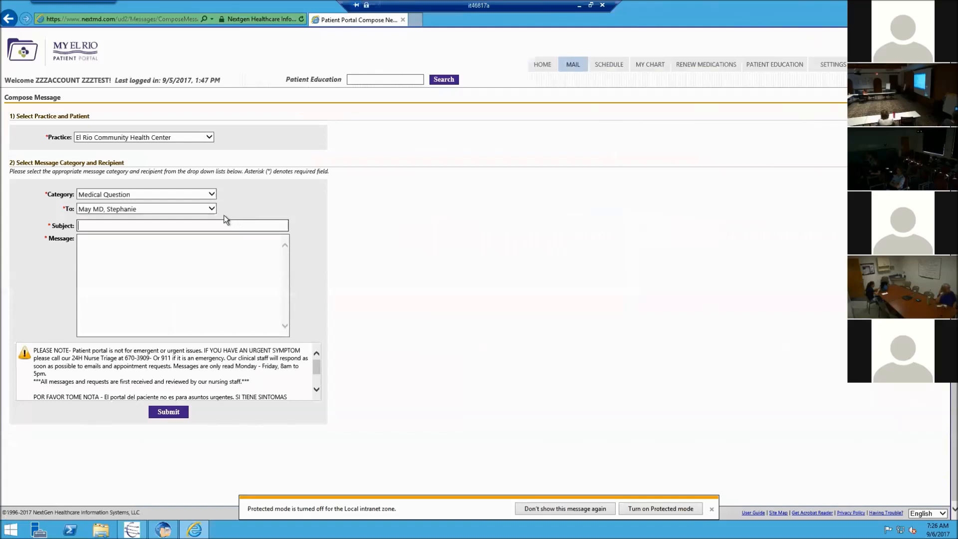
click(212, 210)
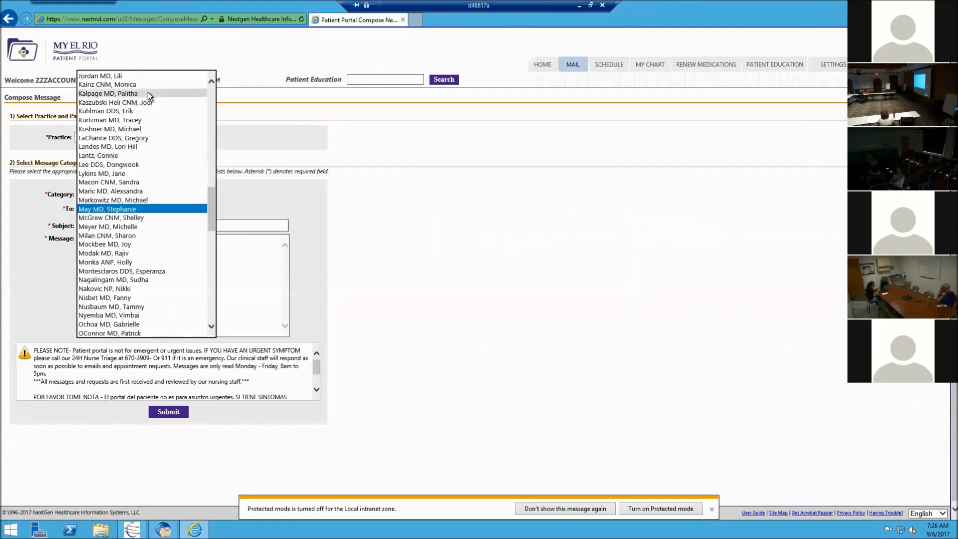
key(Home)
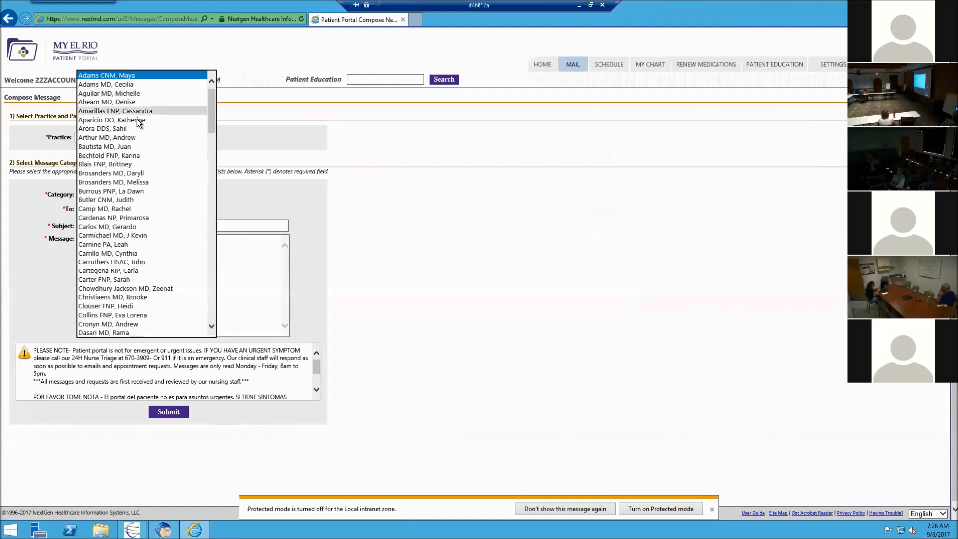
click(134, 120)
click(168, 228)
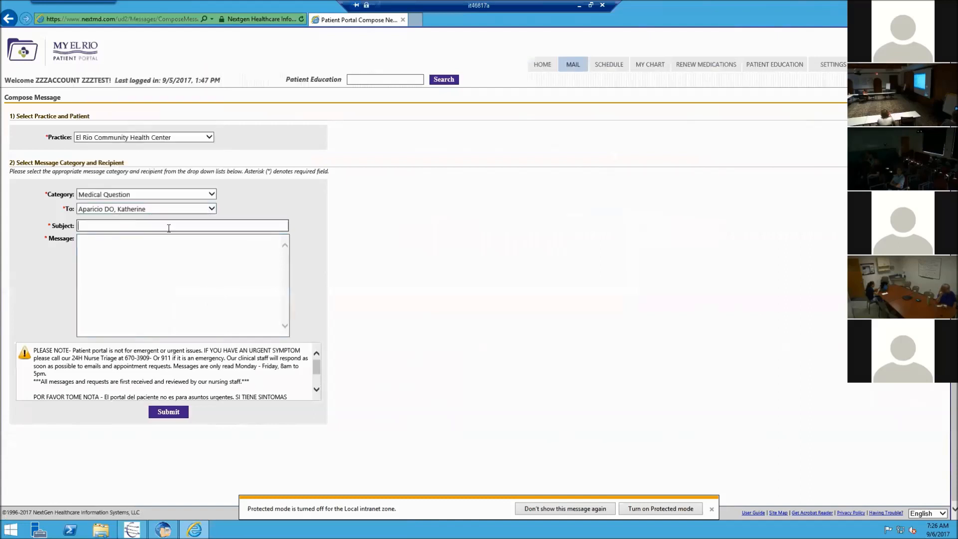
text(Test trai)
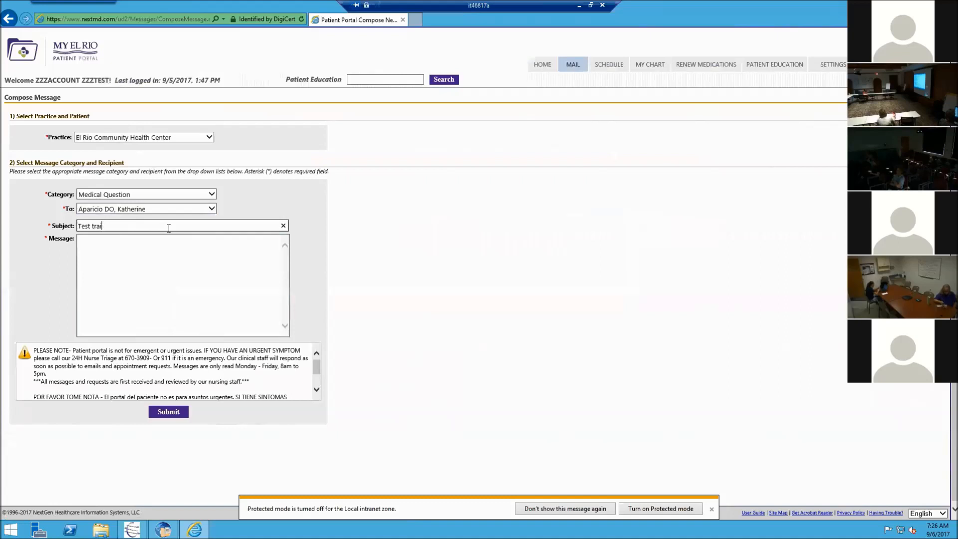
text(unning message)
key(Tab)
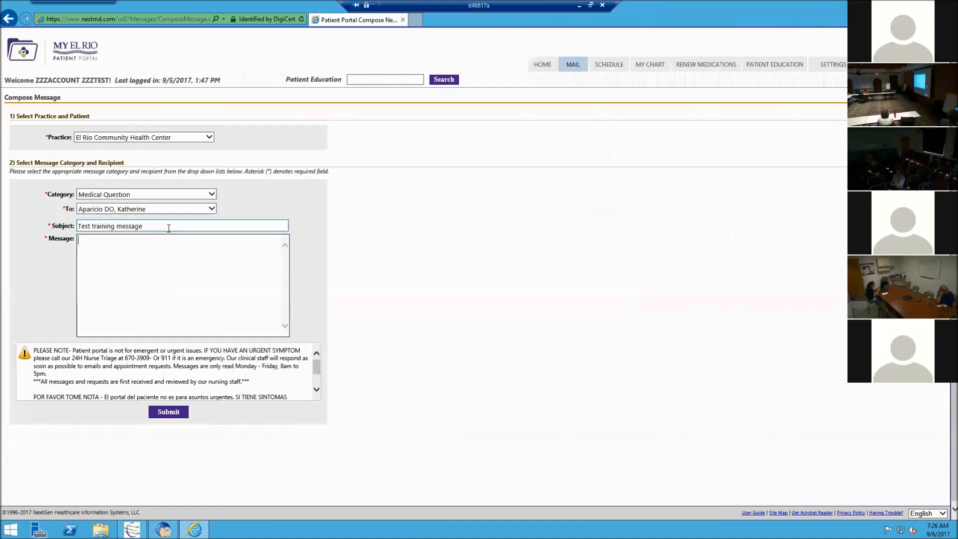
text(DO NOT OPEN)
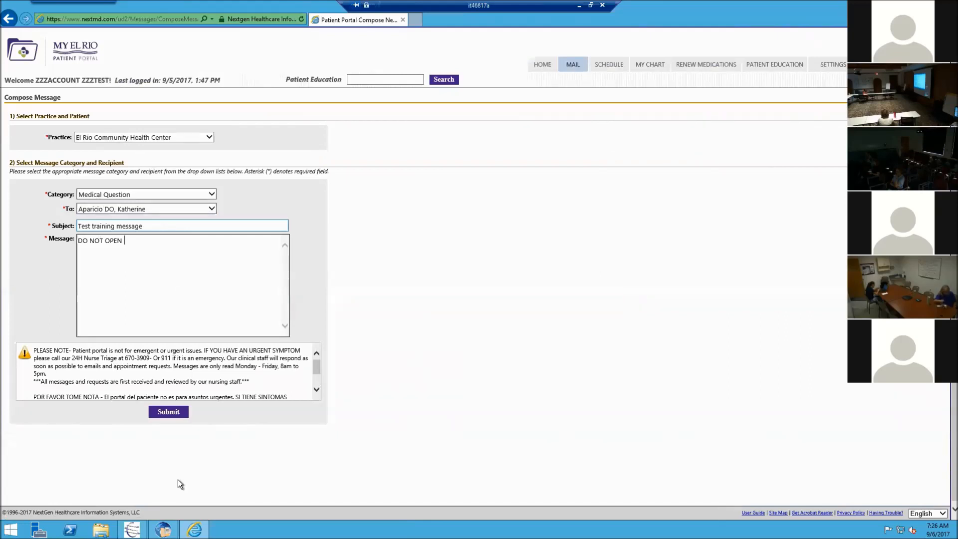
click(168, 418)
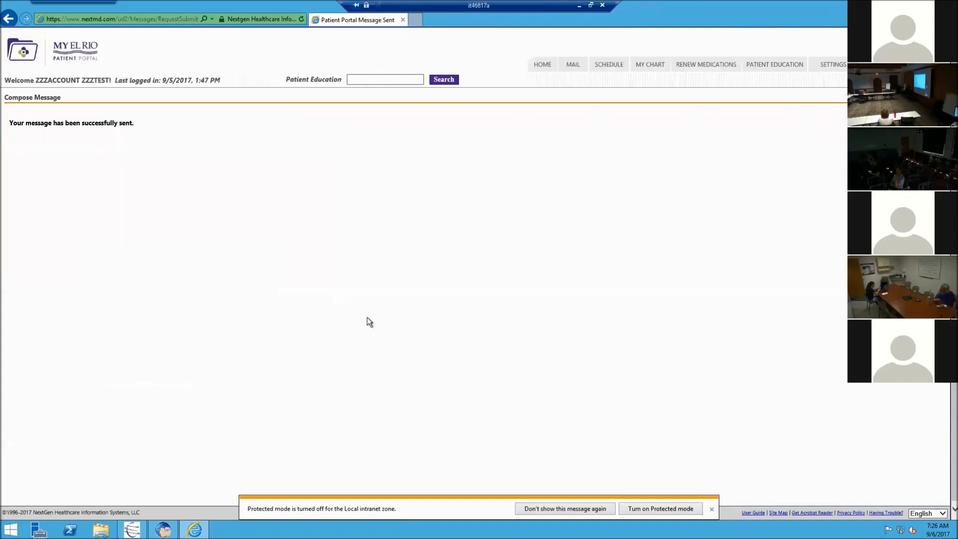
click(711, 510)
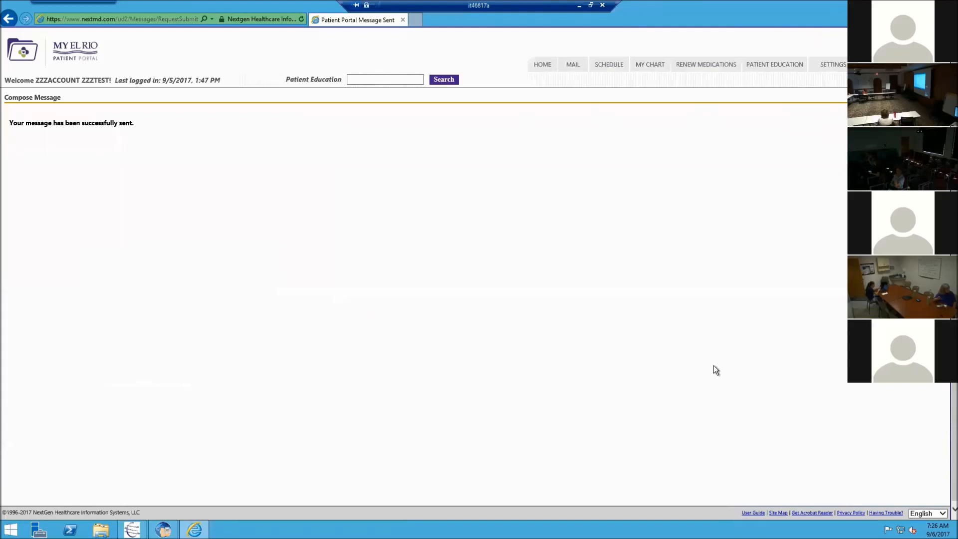
Step: Start a renewal request for Seasonique addressed to El Rio Health Center/Congress
click(693, 72)
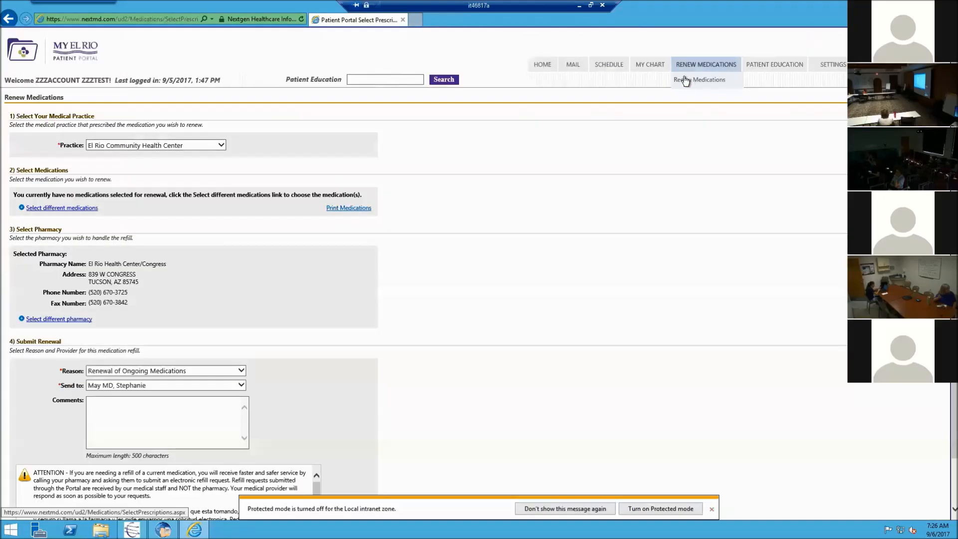
click(84, 208)
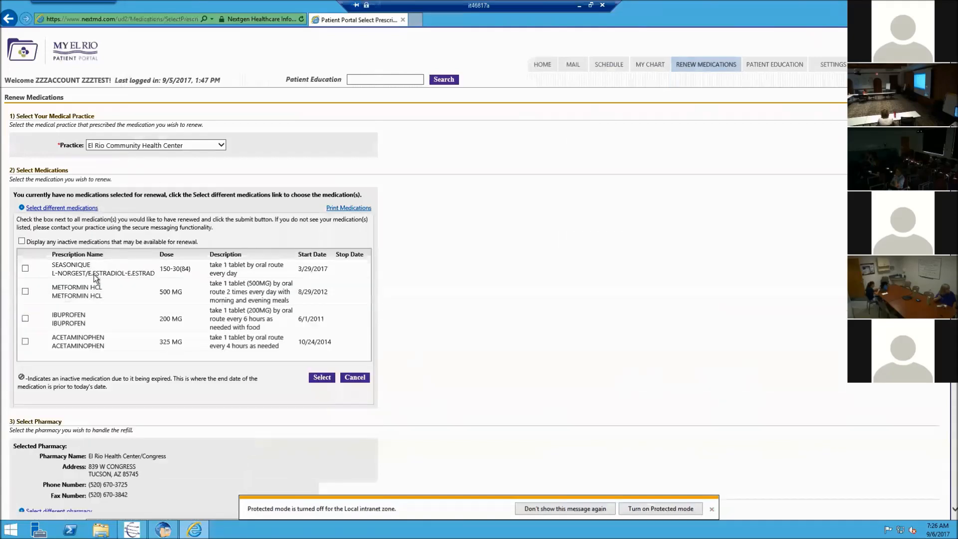
click(319, 380)
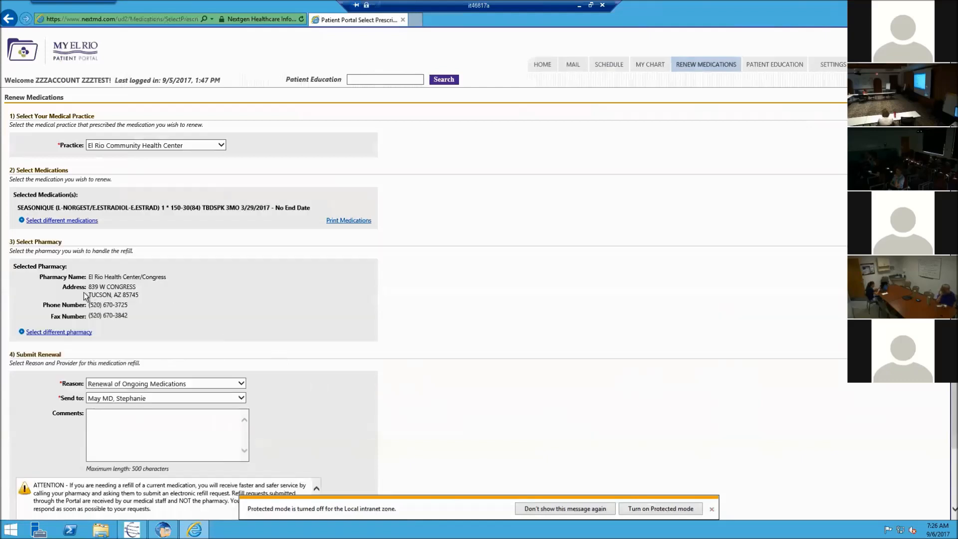
click(124, 398)
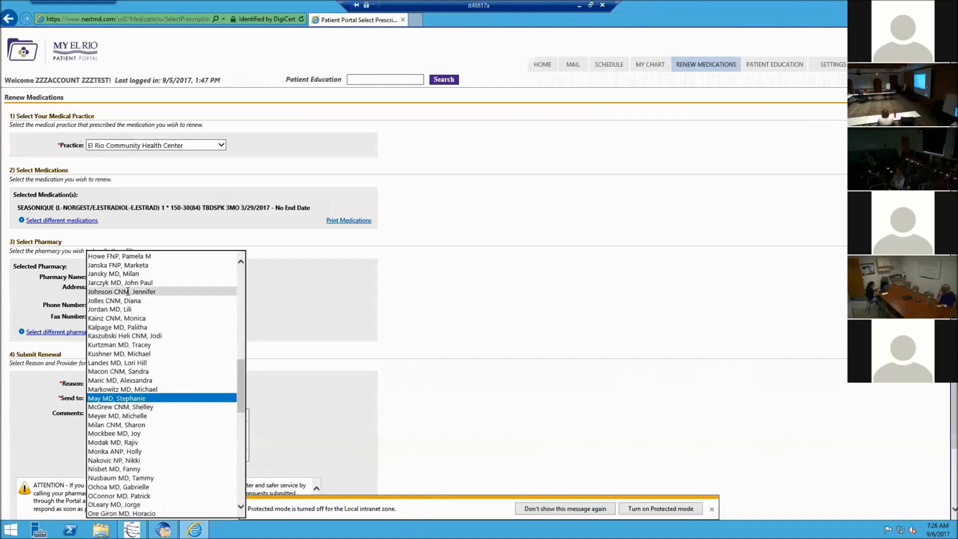
key(Home)
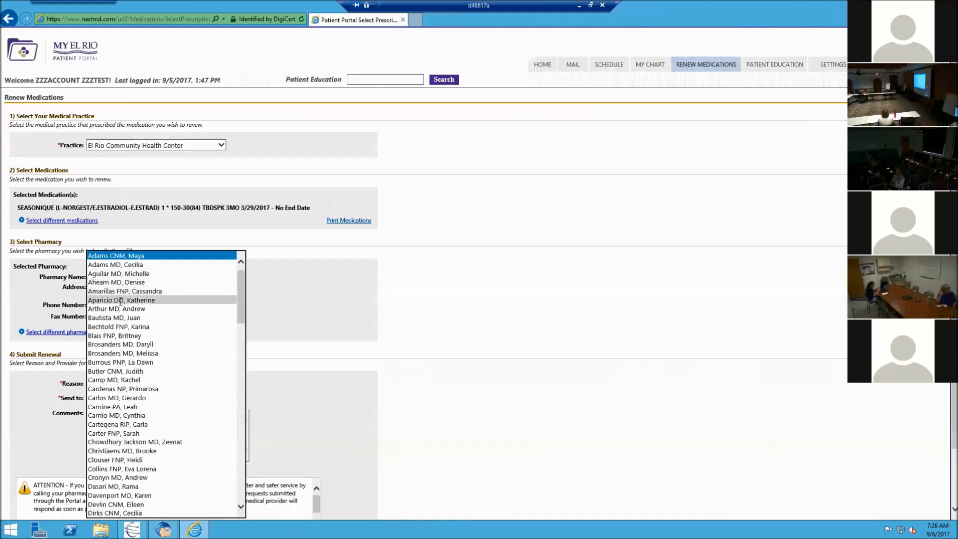
click(121, 300)
Step: Add the comment 'DO NOT OPEN', submit the renewal request, and close the browser
click(136, 424)
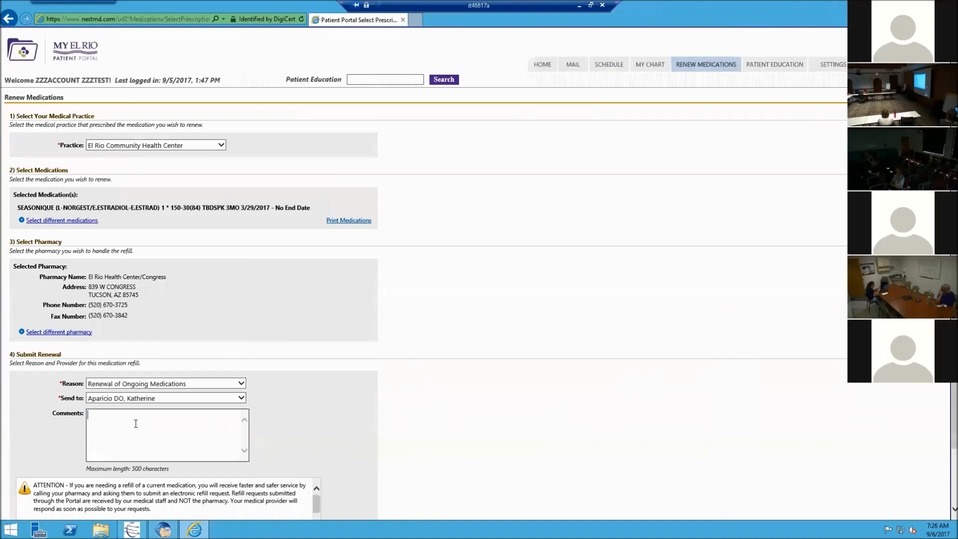
text(DO NOT OPEM)
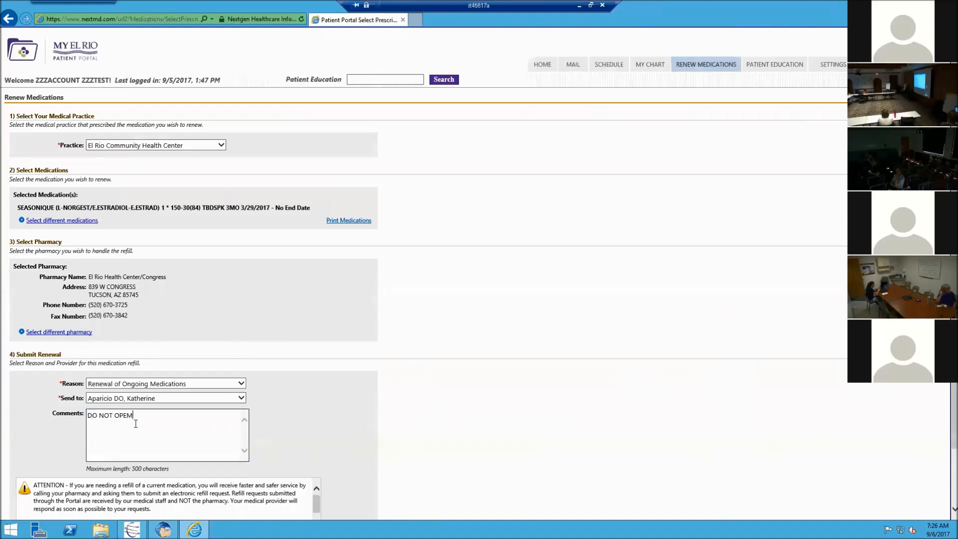
key(BackSpace)
text(N)
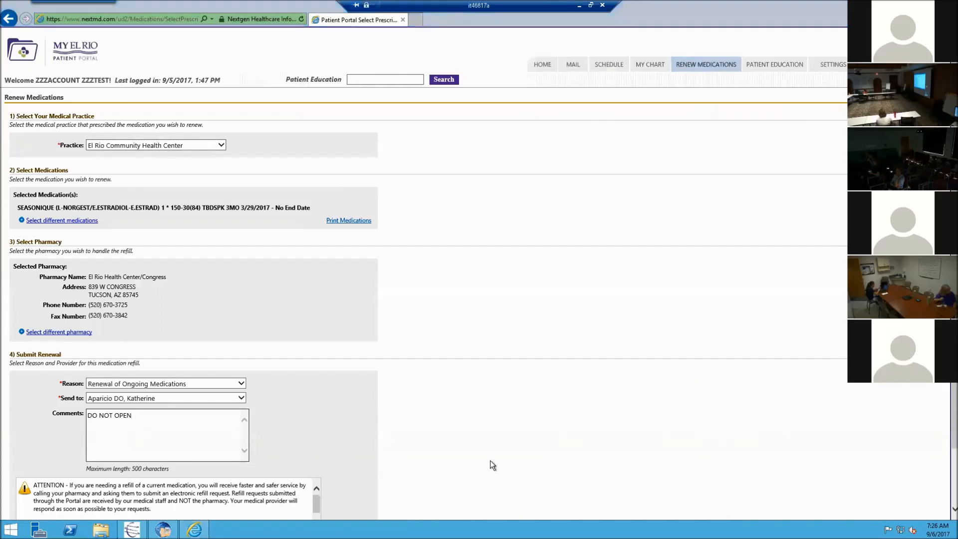
scroll(490, 460, down, 2)
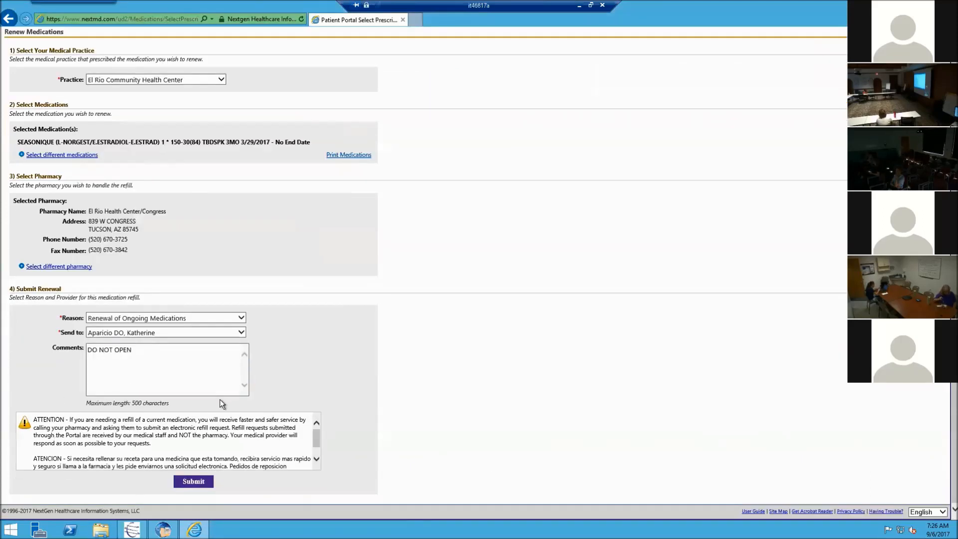
click(200, 480)
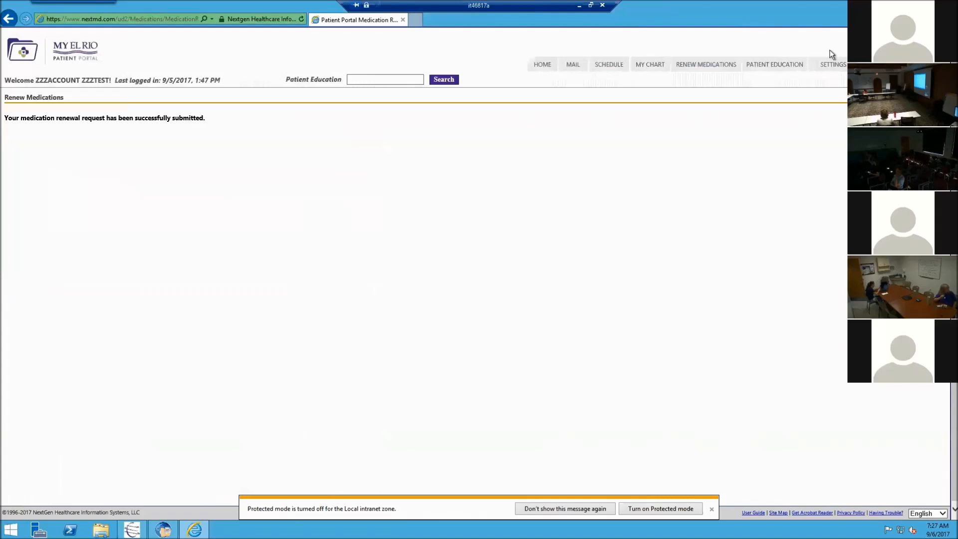
key(alt+F4)
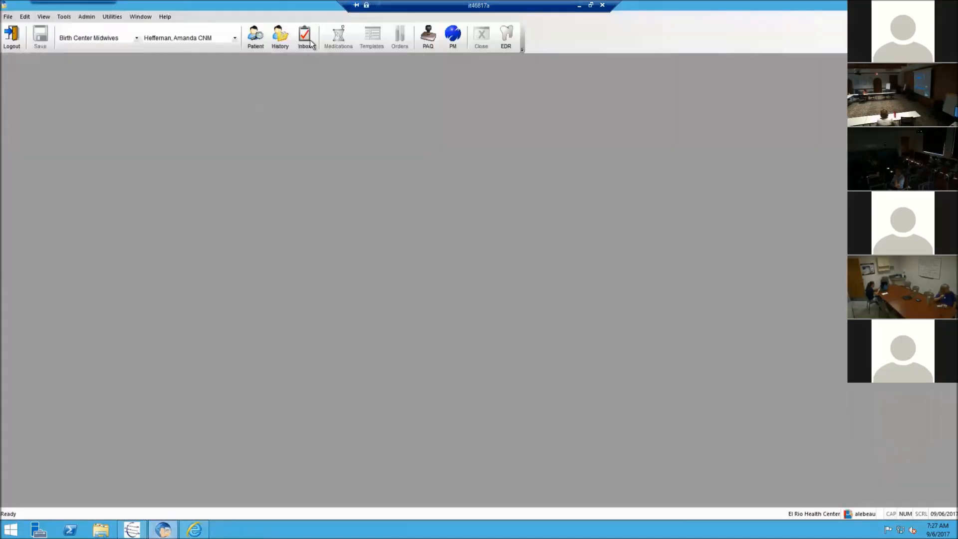
Step: Show the Workflow's Patient Portal messages, re-sort by Received, and open Prescriptions > Inbox
click(308, 44)
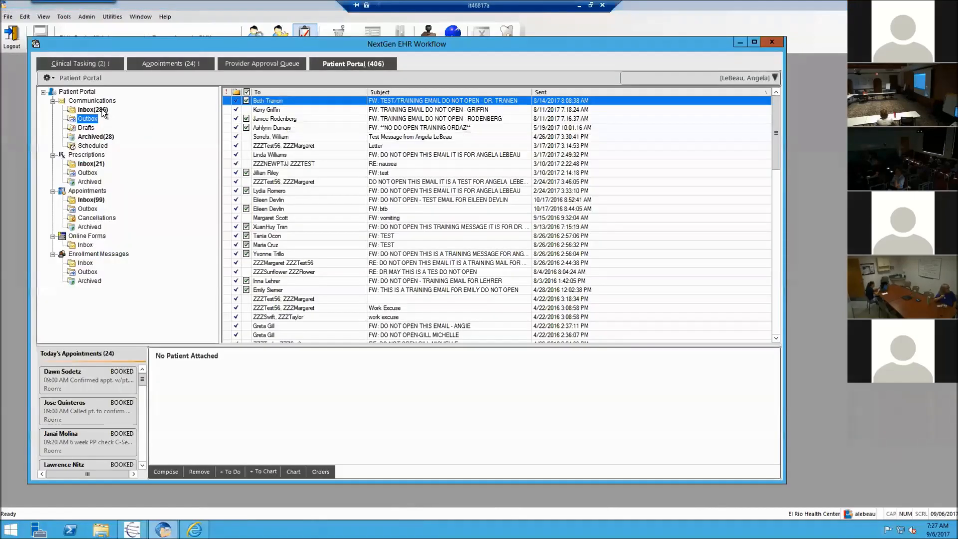
click(99, 111)
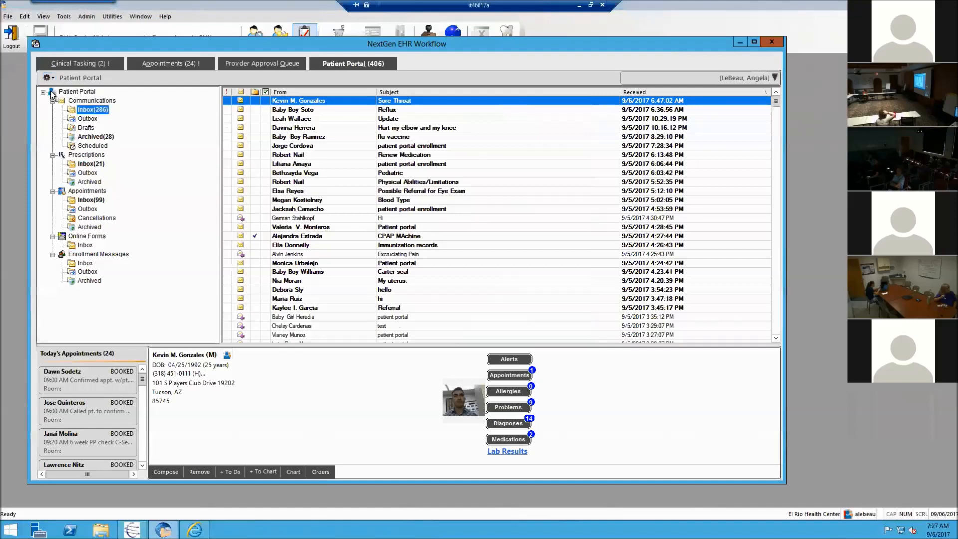
click(692, 92)
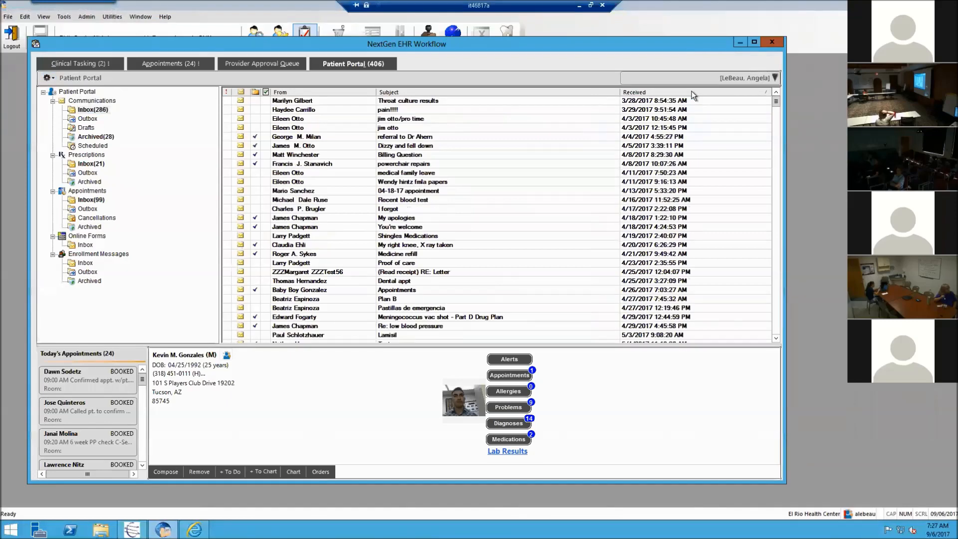
click(691, 92)
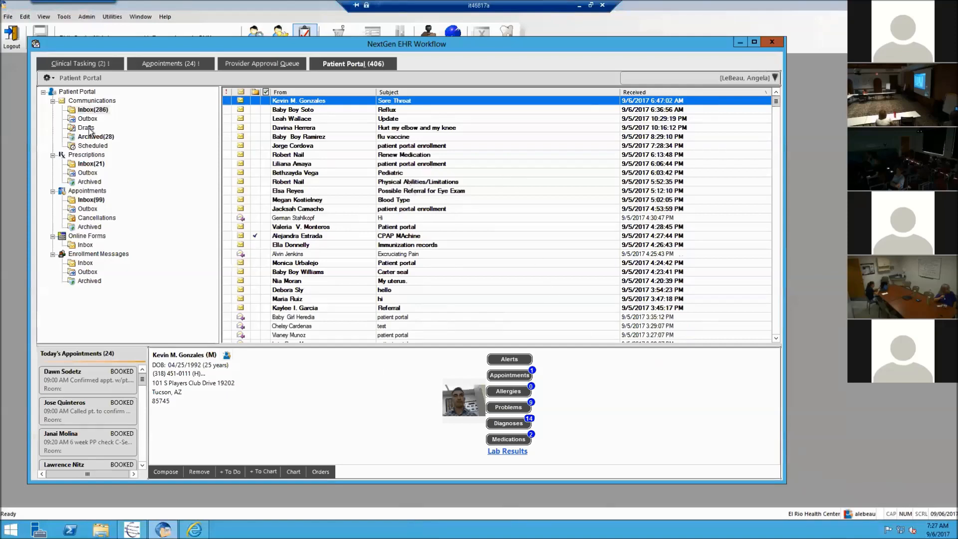
click(86, 164)
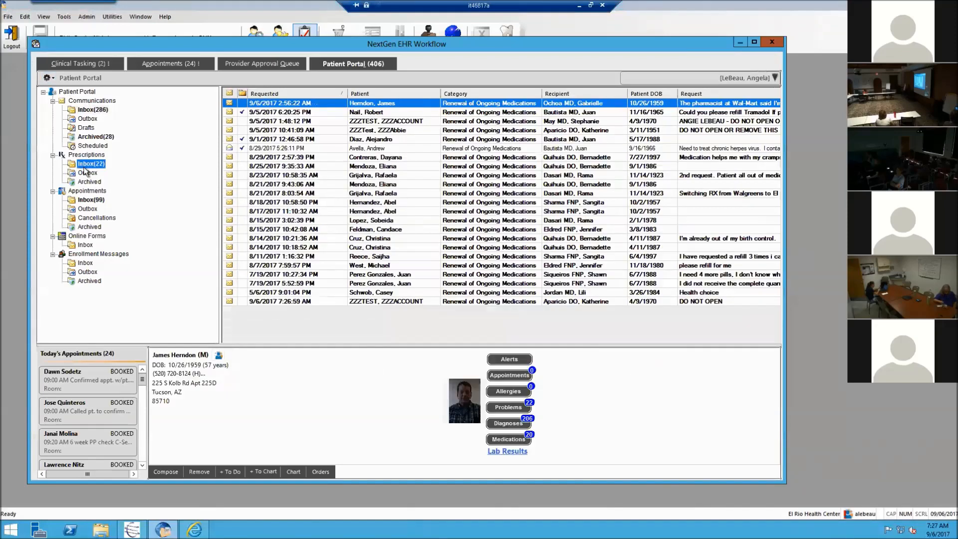
Step: Select the test patient's 9/5/2017 1:48 PM renewal request row
click(277, 121)
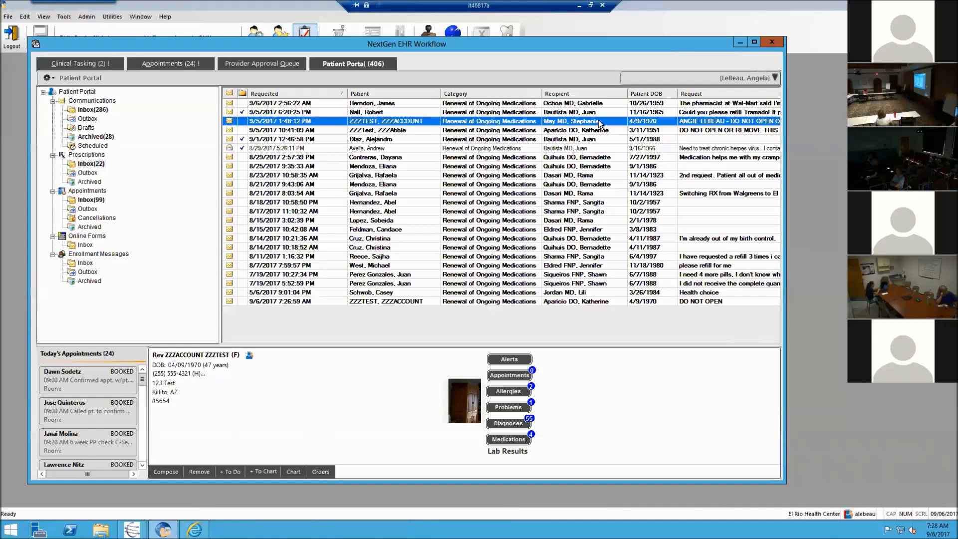
Step: Open the test patient's renewal request and start a Respond to Patient reply
double_click(598, 121)
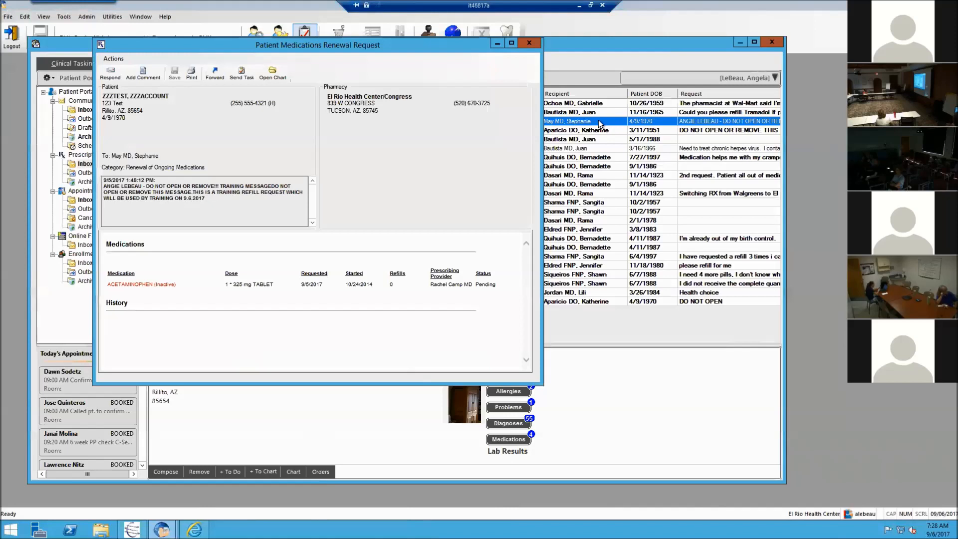
click(110, 76)
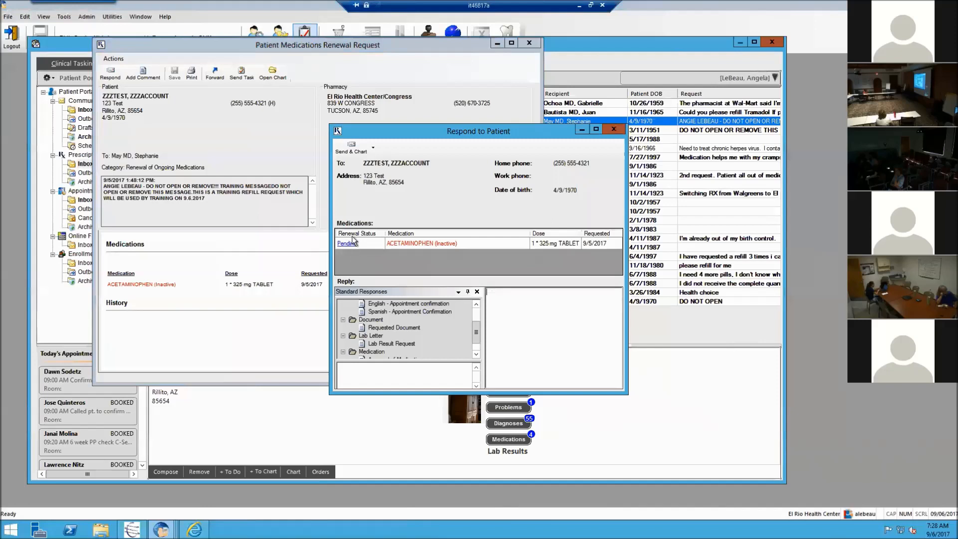
Step: Mark Acetaminophen Approved, reply 'Medication approved go to your pharmmacy and pick up. Thank You,' with signature, then Send & Chart
click(343, 245)
click(347, 244)
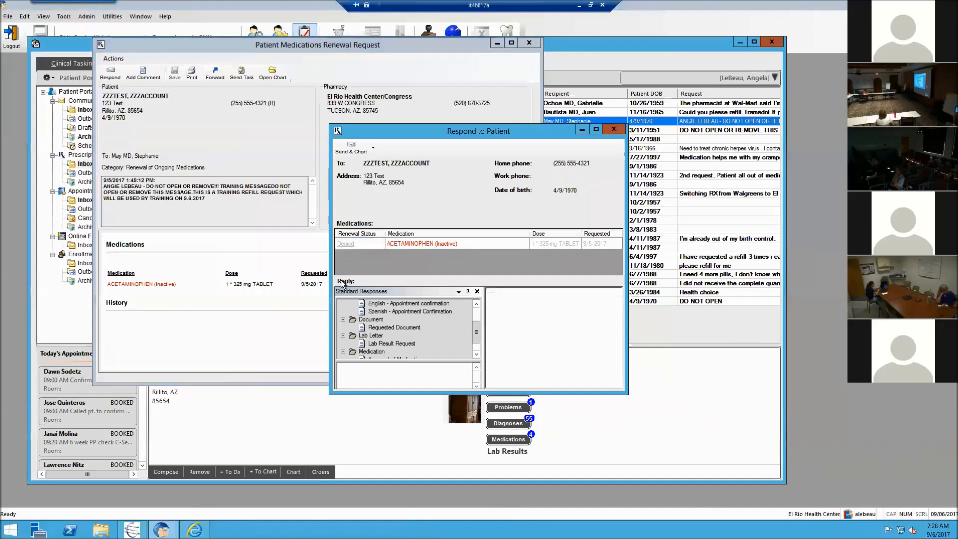
click(346, 245)
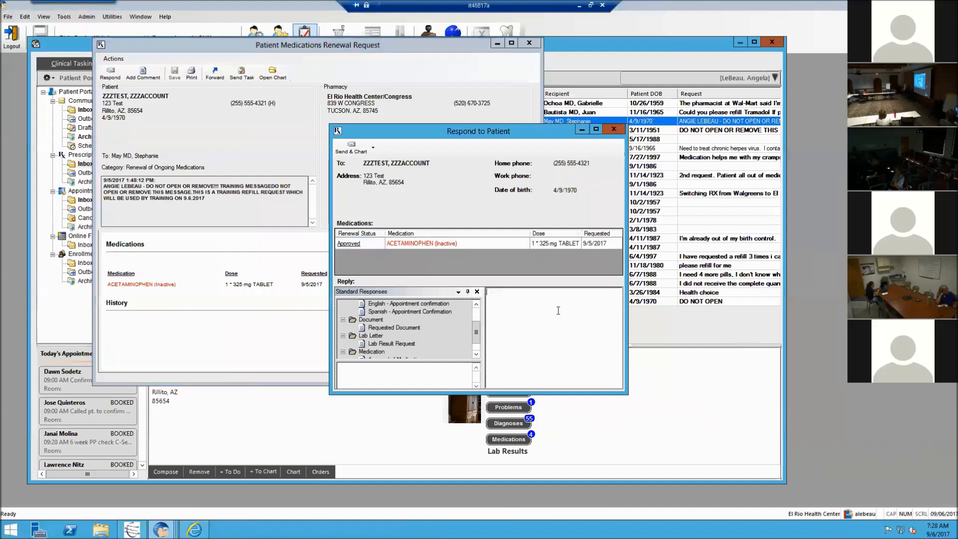
text(Medication)
text( approved go t)
text(o your phar)
text(m)
text(ma)
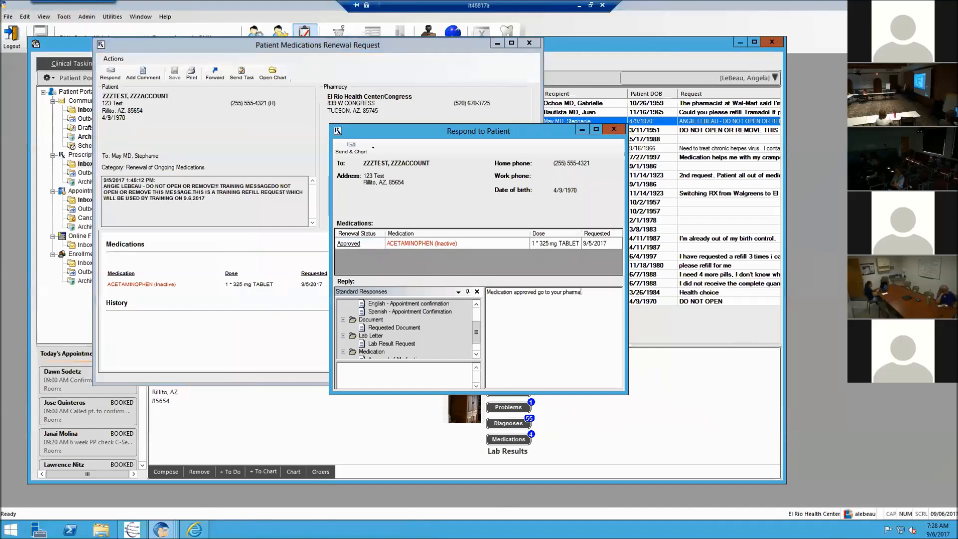
text(cy and pick up. Tha)
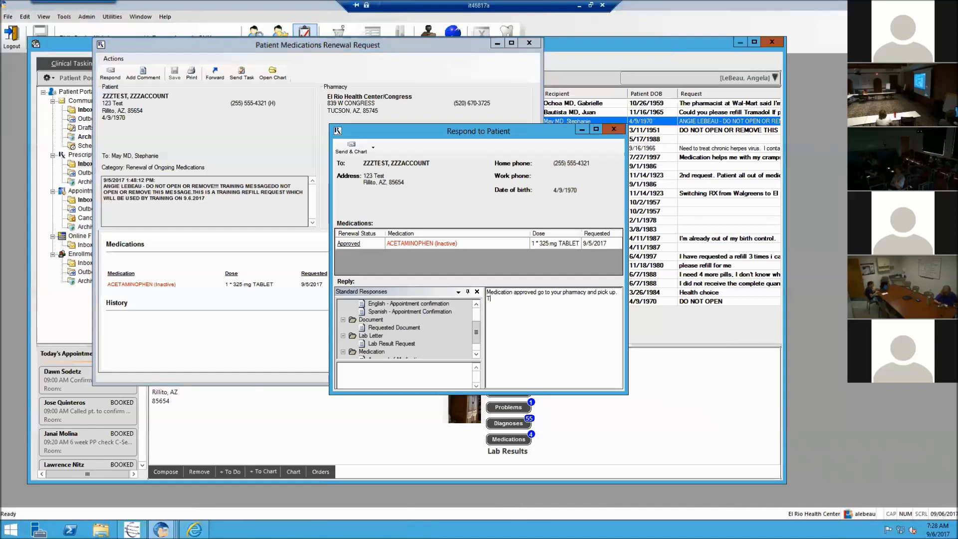
text(nk You,)
key(Return)
text(DE)
text(. NO)
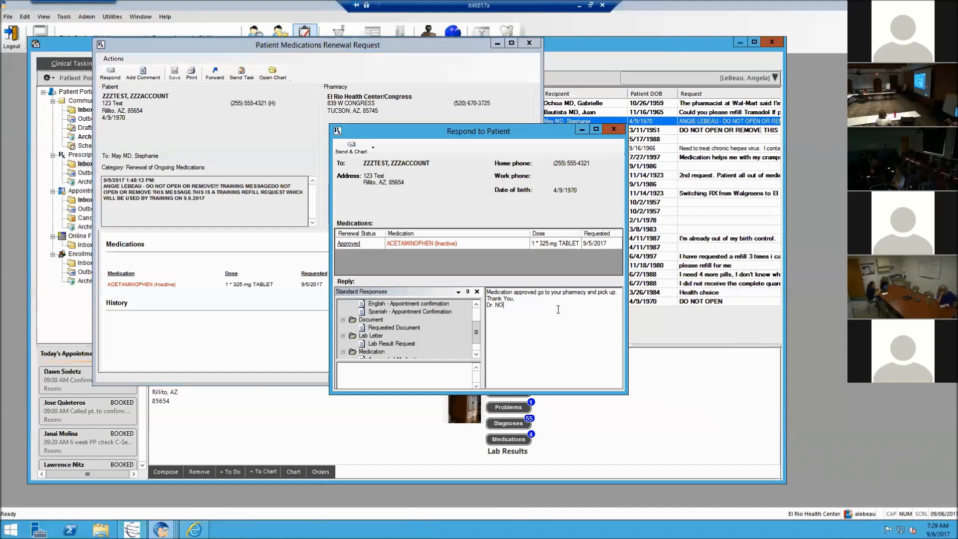
click(350, 149)
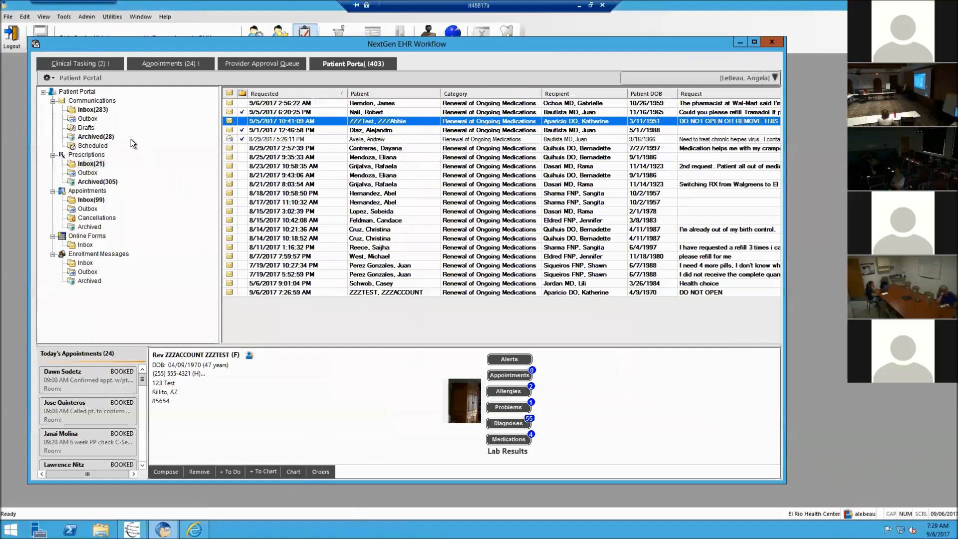
Step: In Prescriptions Outbox, sort by Responded newest first and open the test patient's chart from the top response
click(87, 173)
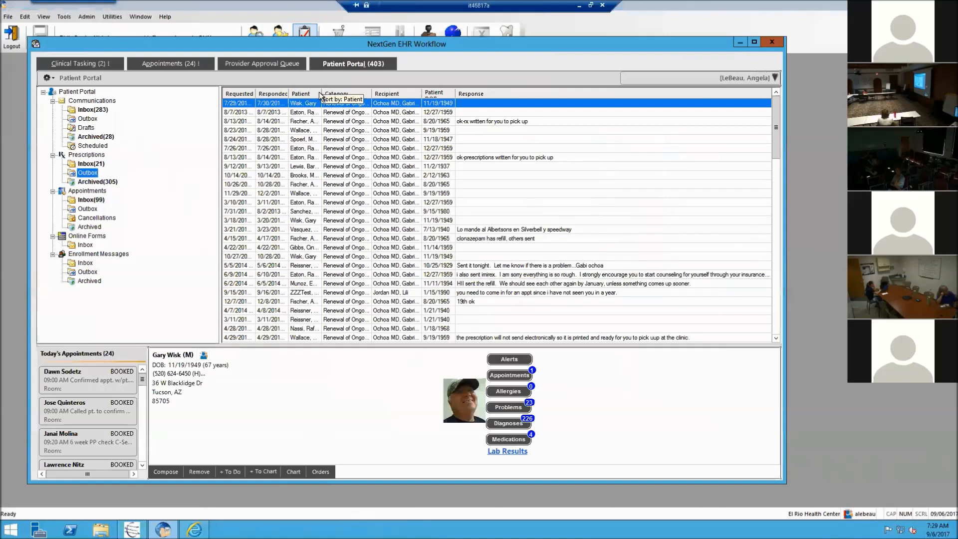
mouse_move(344, 94)
mouse_down()
mouse_move(427, 125)
mouse_move(410, 105)
mouse_up()
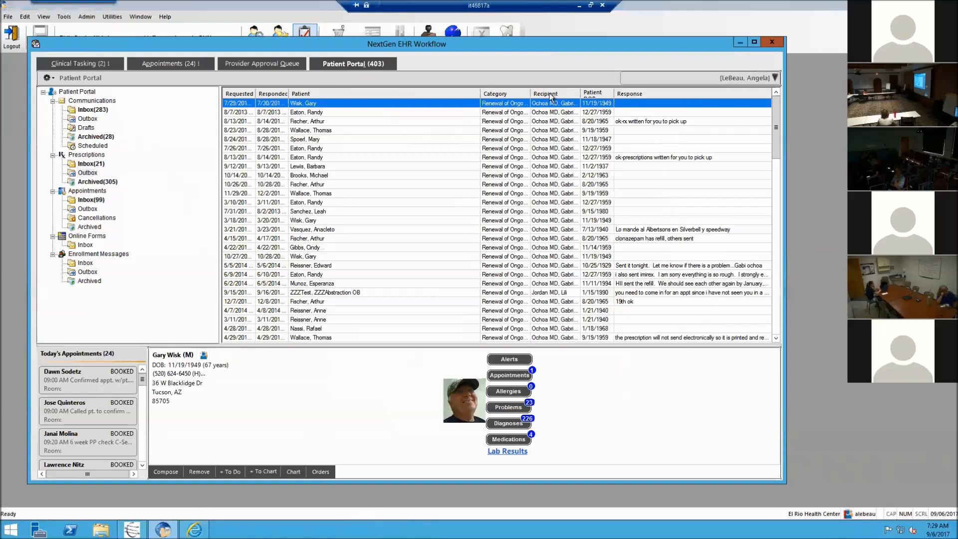
click(275, 94)
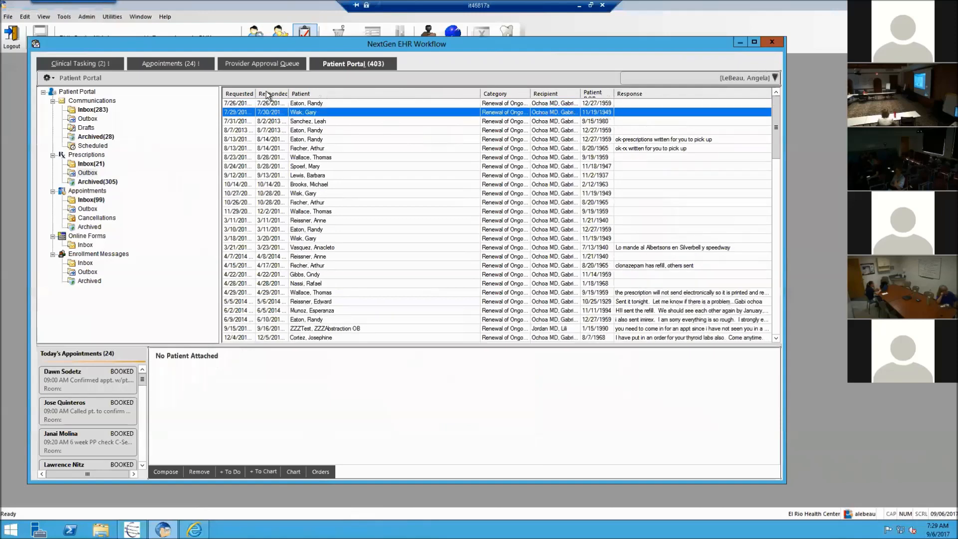
click(270, 94)
click(310, 105)
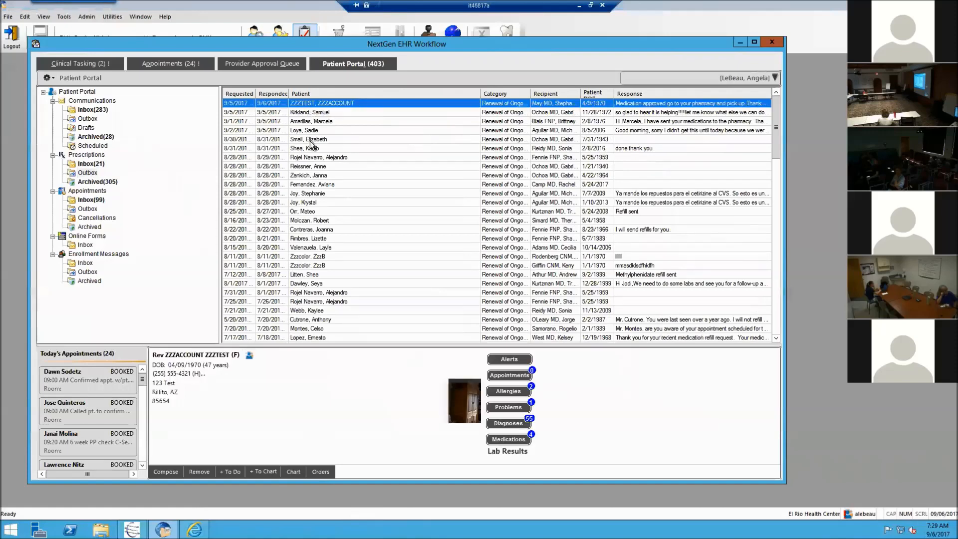
click(292, 472)
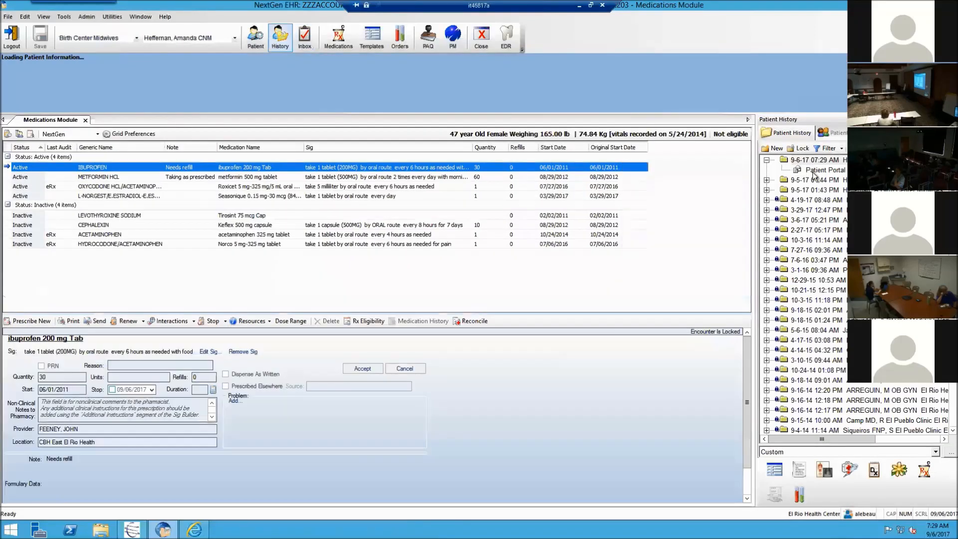
Step: Open the filed Patient Portal renewal document, then close the chart and return to the portal Inbox
double_click(813, 171)
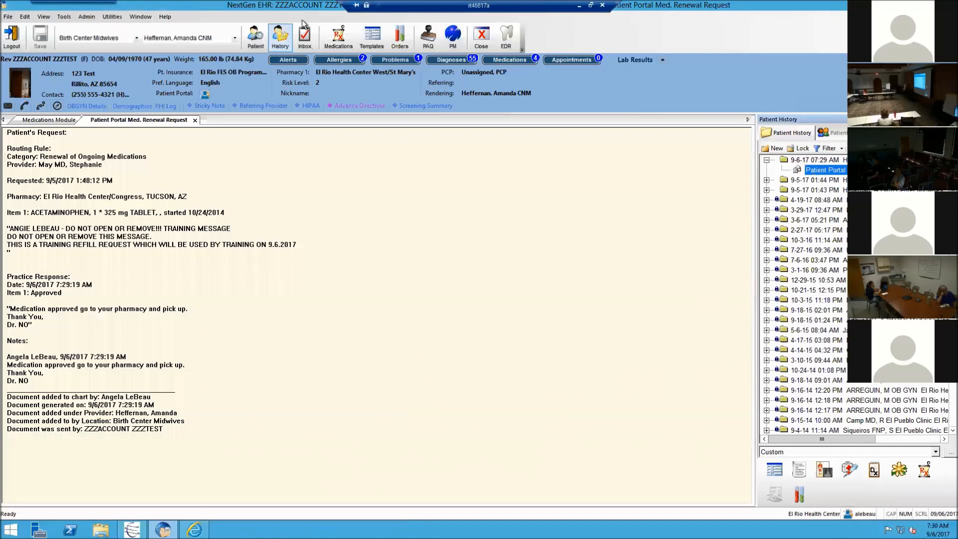
click(8, 16)
click(23, 62)
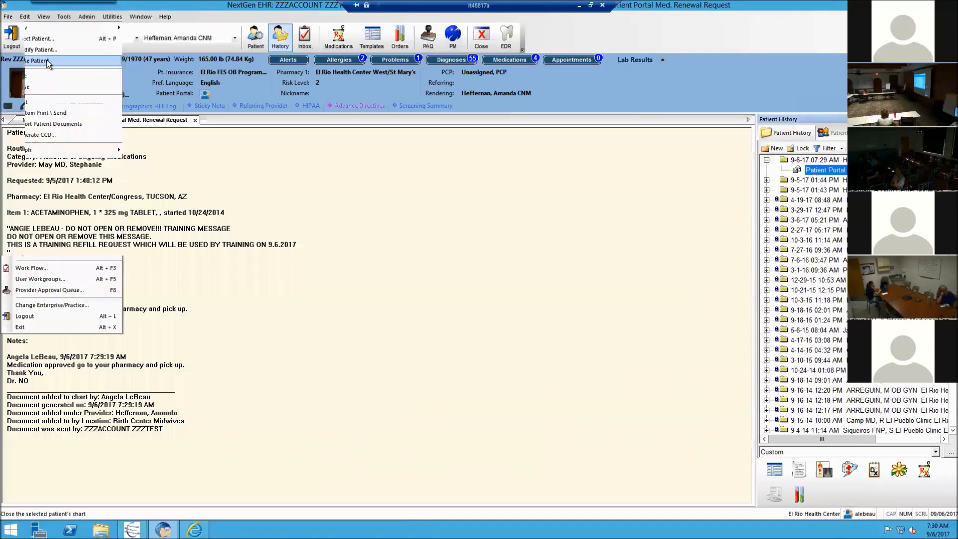
click(299, 38)
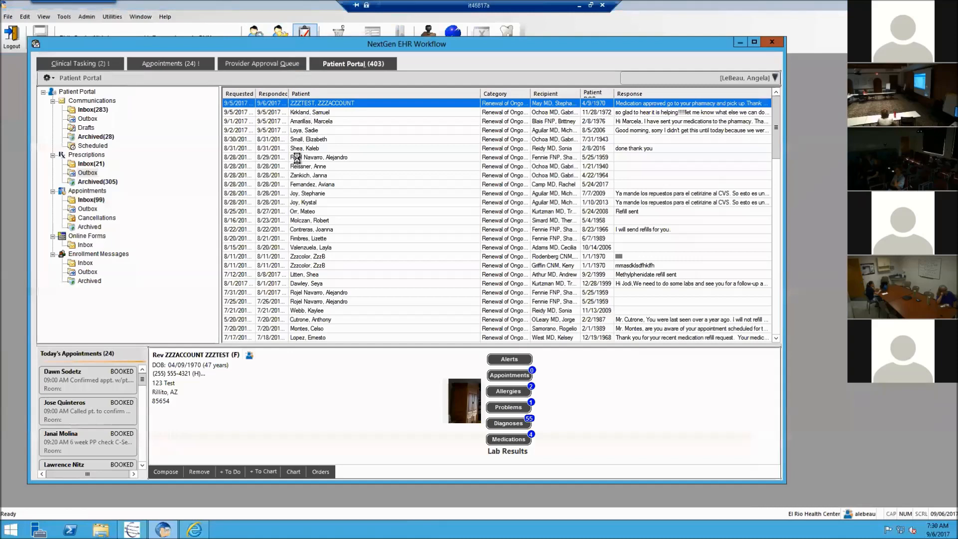
Step: Open the test patient's 'Test training message' from the Communications inbox
click(85, 109)
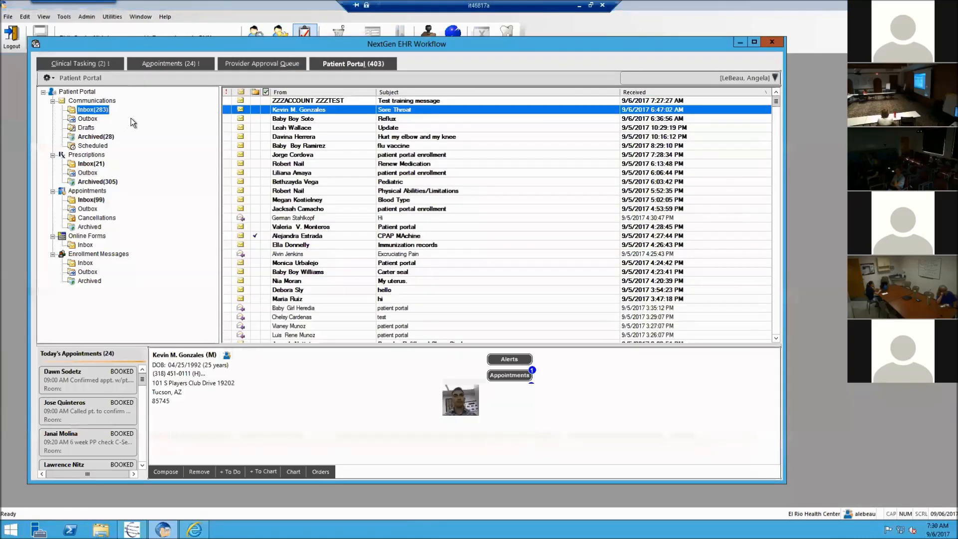
click(361, 100)
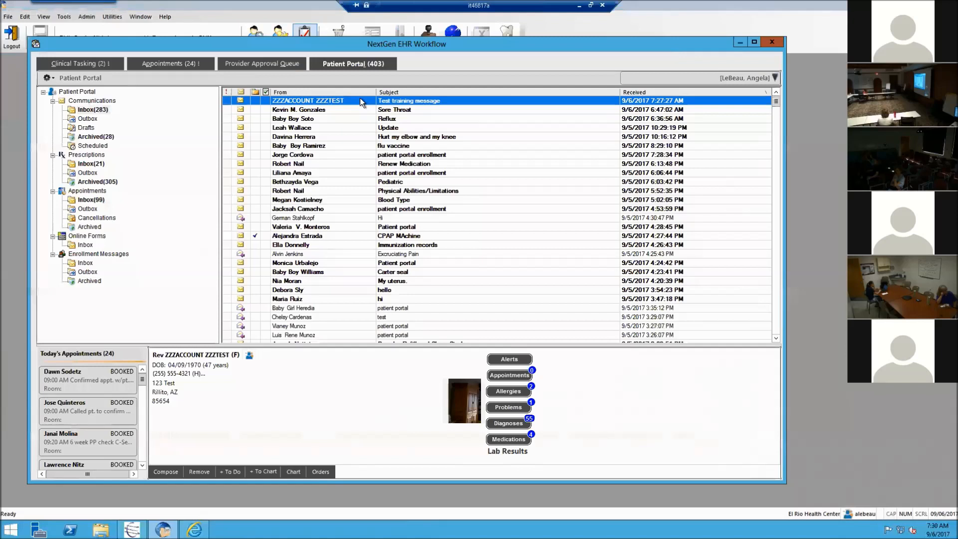
double_click(361, 100)
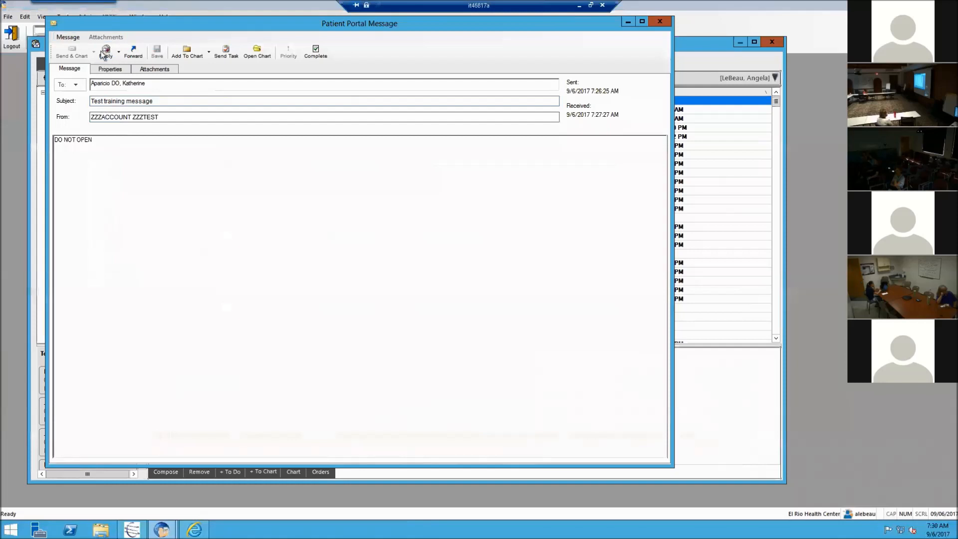
Step: Start a reply to the portal message from the Reply dropdown, quoting the original
click(119, 53)
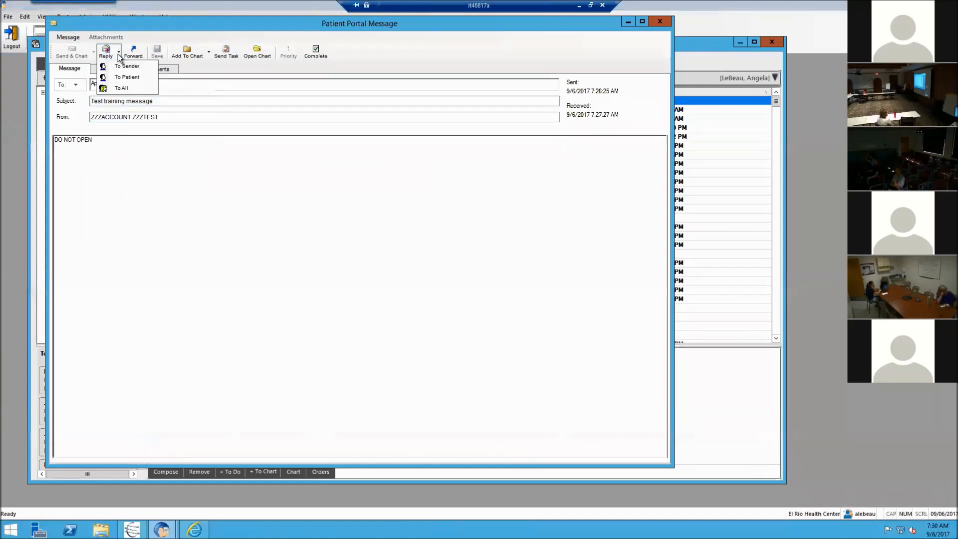
click(127, 87)
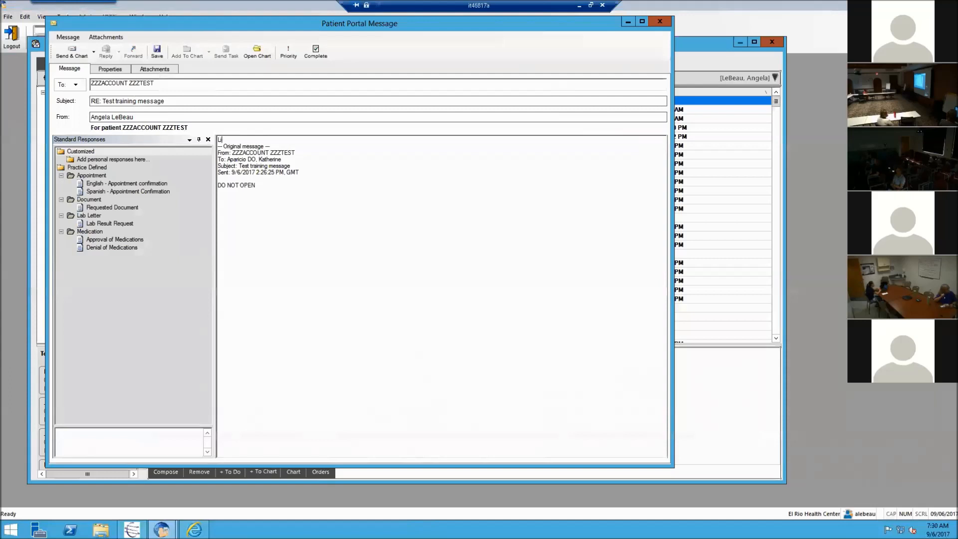
Step: Reply 'Come see tomorrow and we will talk about it.', closing 'Thank you,' with the sender's signature
text(Come see tomorrow and we will talk about it.)
key(Return)
key(Return)
text(Thank you,)
key(Return)
text(Angela)
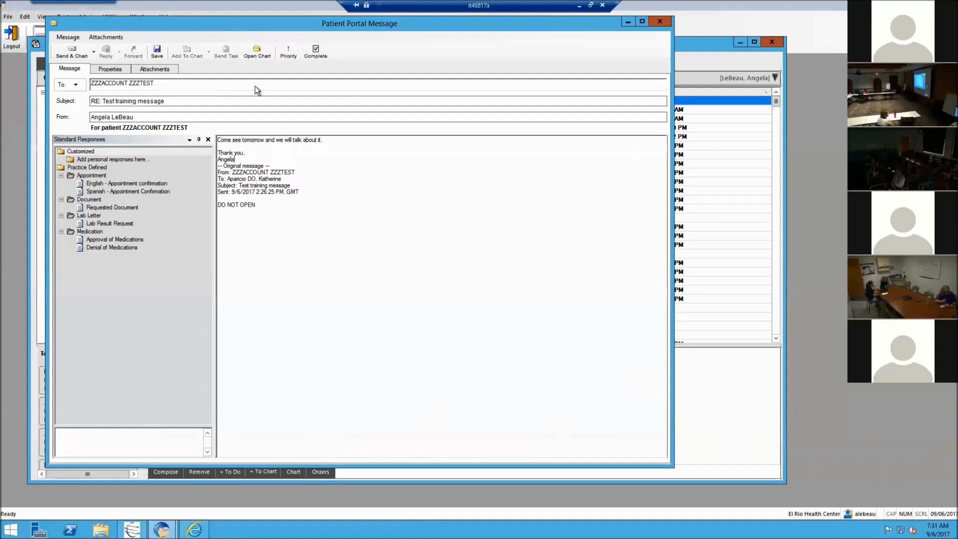
click(76, 57)
Step: Send and chart the reply so the patient's chart opens with a new Patient Portal entry
click(76, 57)
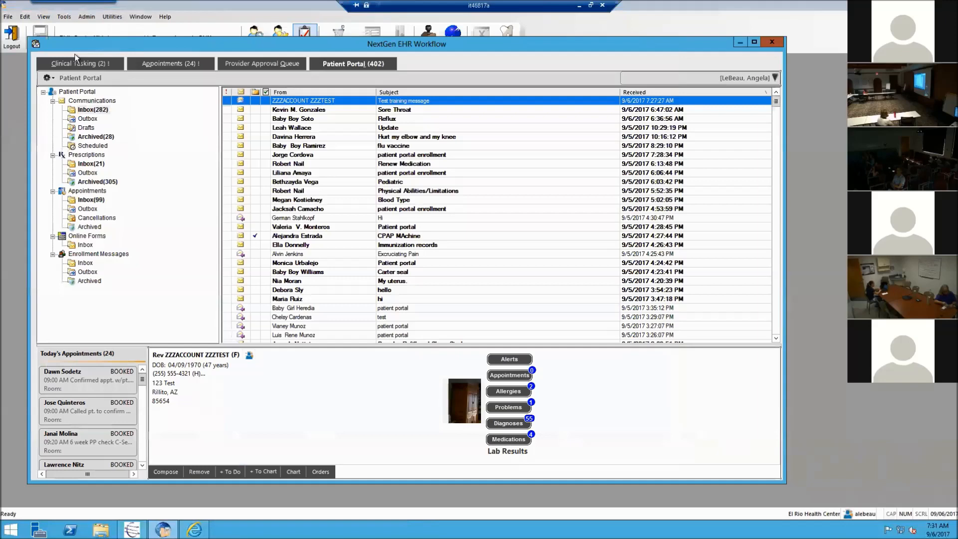
mouse_move(212, 376)
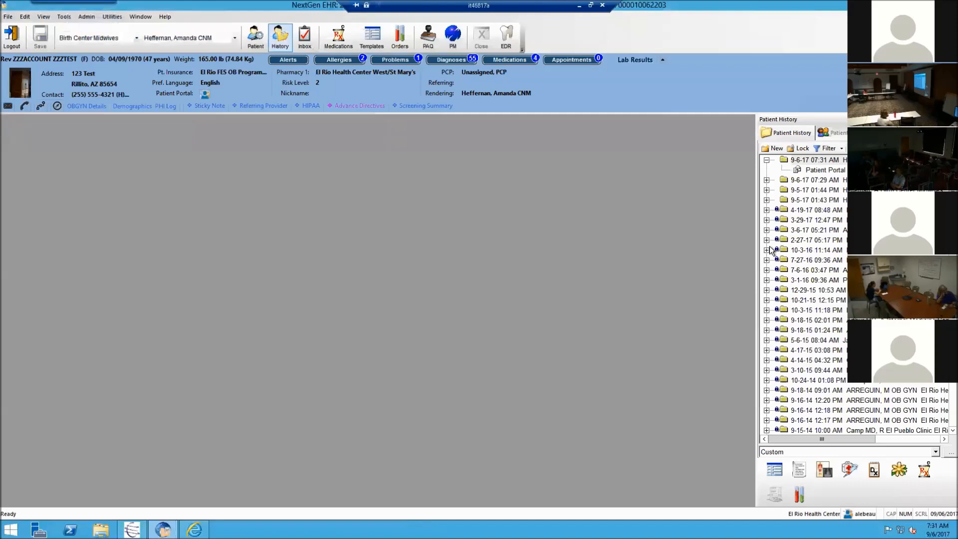
Step: Open the Patient Portal item under the 9-6-17 07:31 AM encounter in Patient History
click(815, 171)
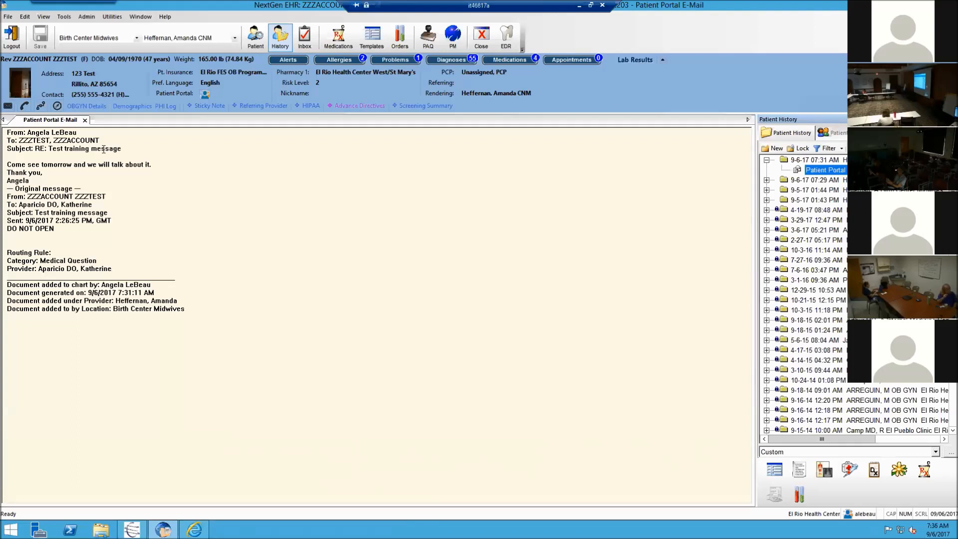
click(9, 18)
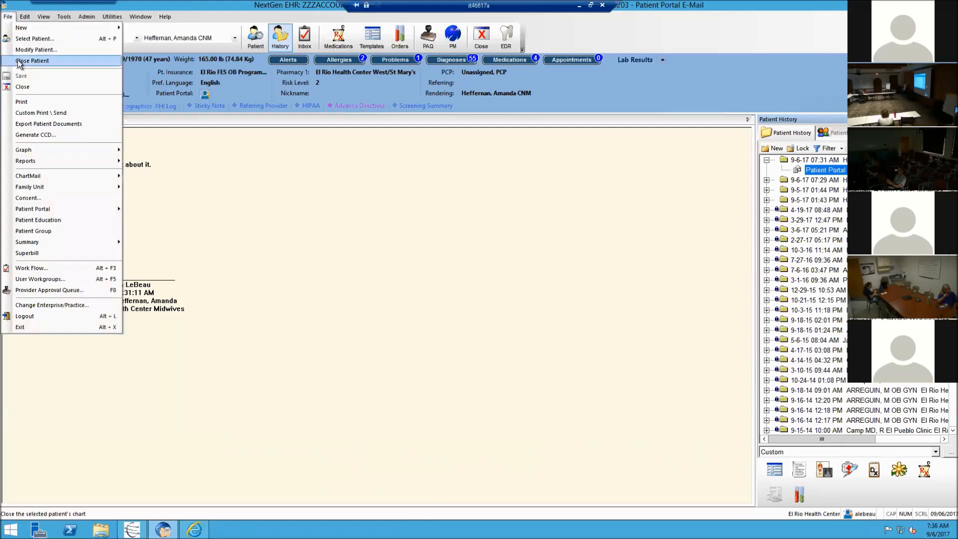
click(20, 61)
click(278, 46)
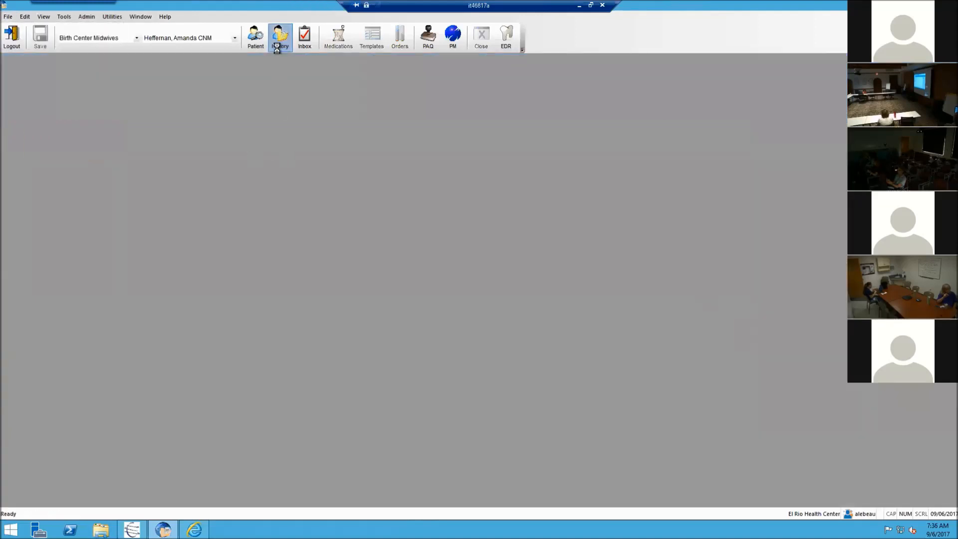
click(332, 89)
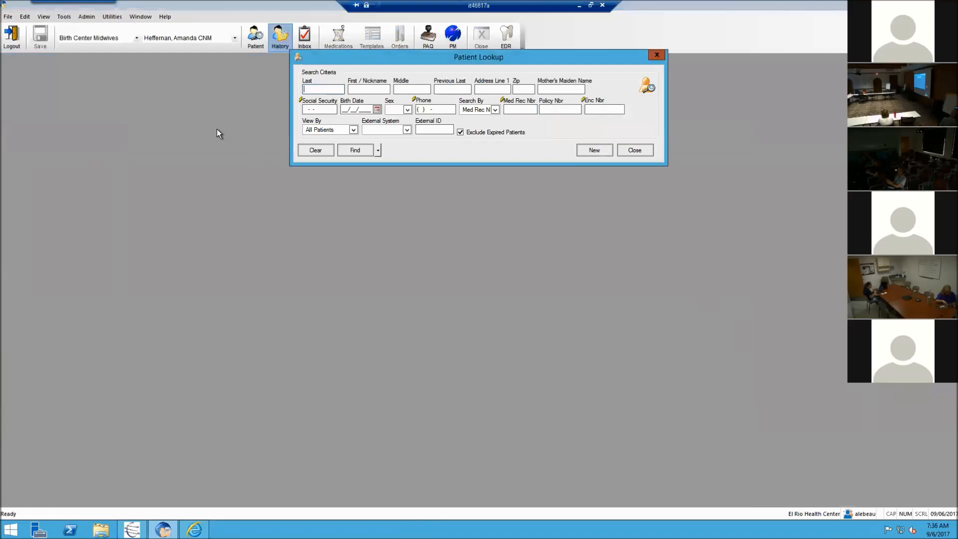
click(342, 111)
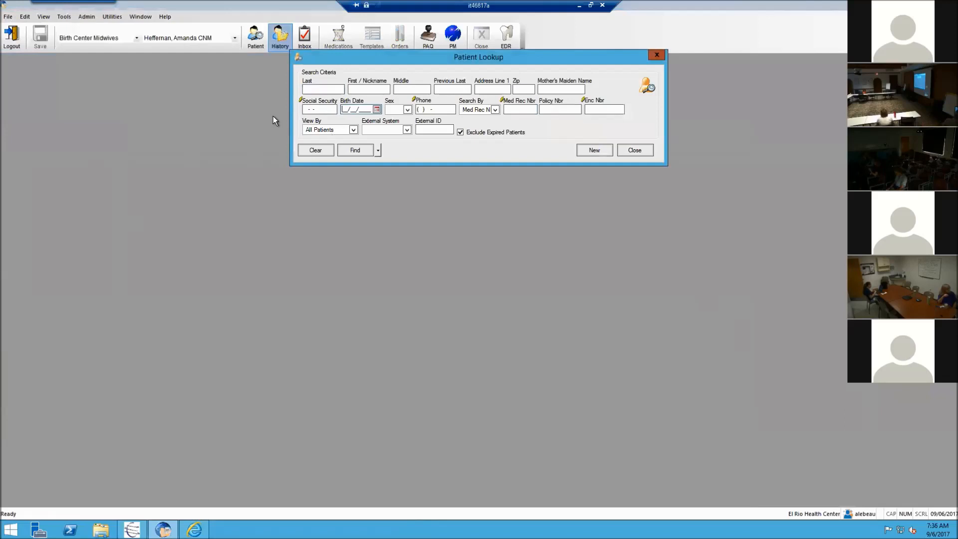
text(07/01/2017)
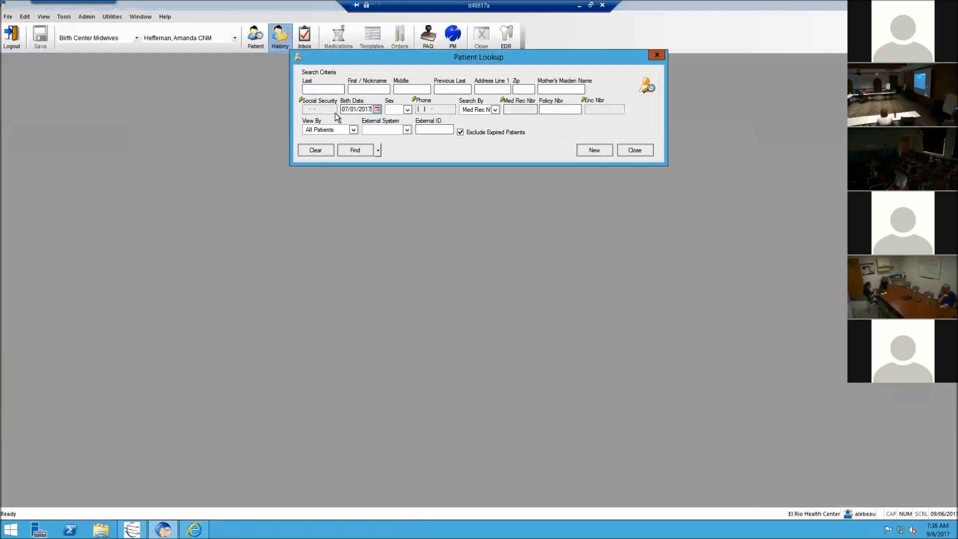
click(363, 149)
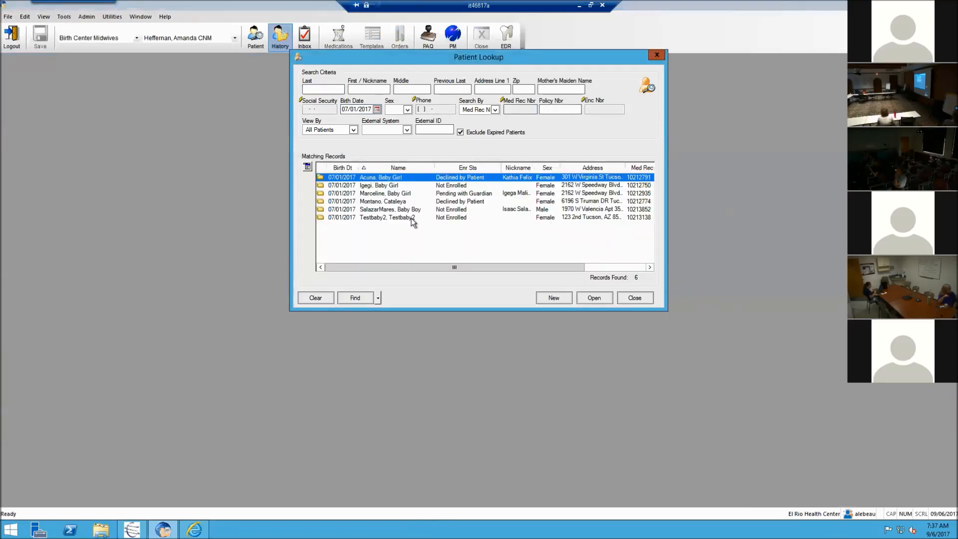
Step: Clear the birth date and search instead by the test patient's last and first name
click(367, 106)
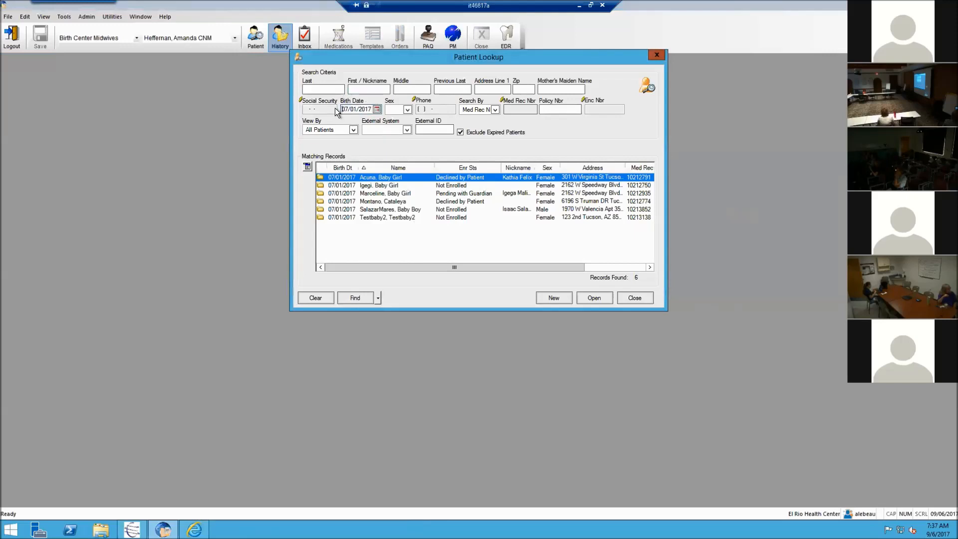
click(376, 109)
click(375, 112)
click(376, 112)
click(371, 111)
double_click(371, 111)
key(Delete)
click(339, 90)
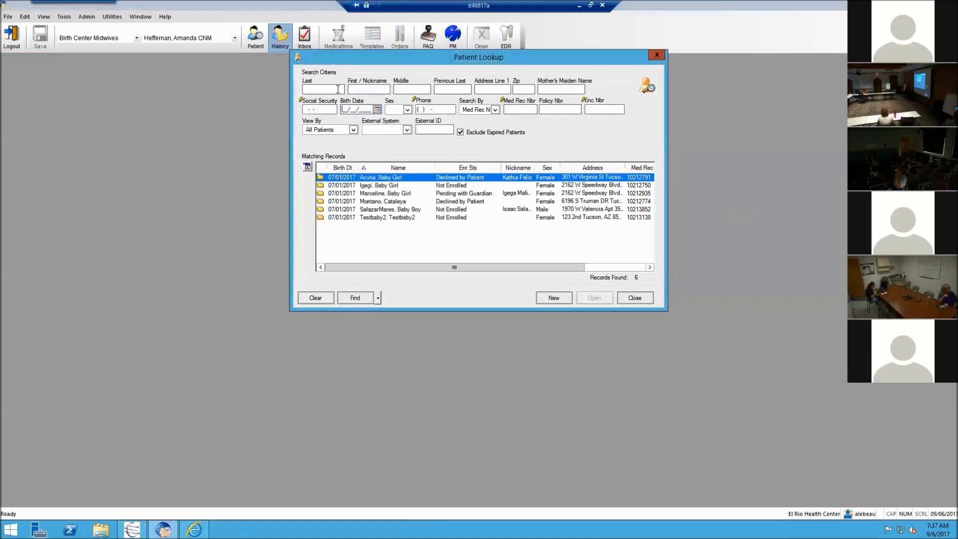
text(Zzztest)
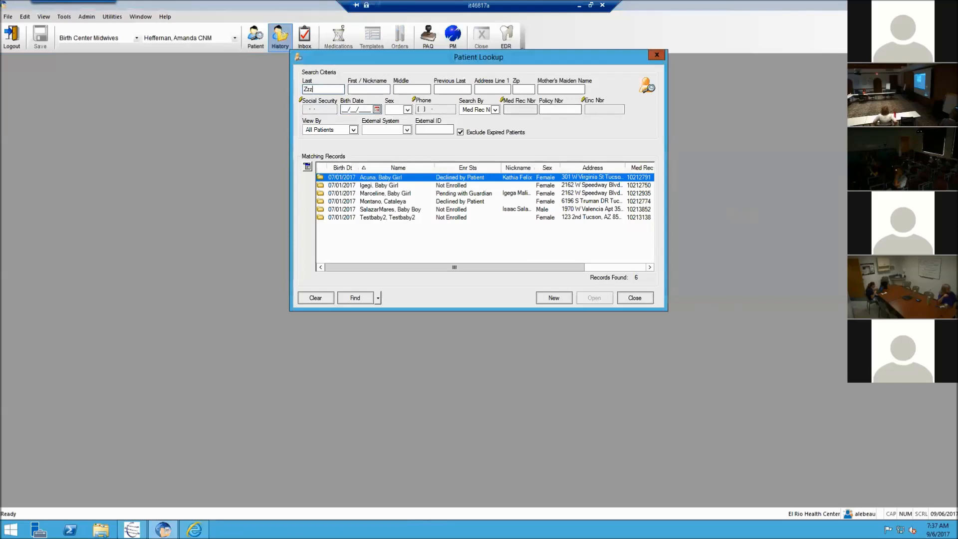
key(Tab)
text(Zzzadult)
key(Return)
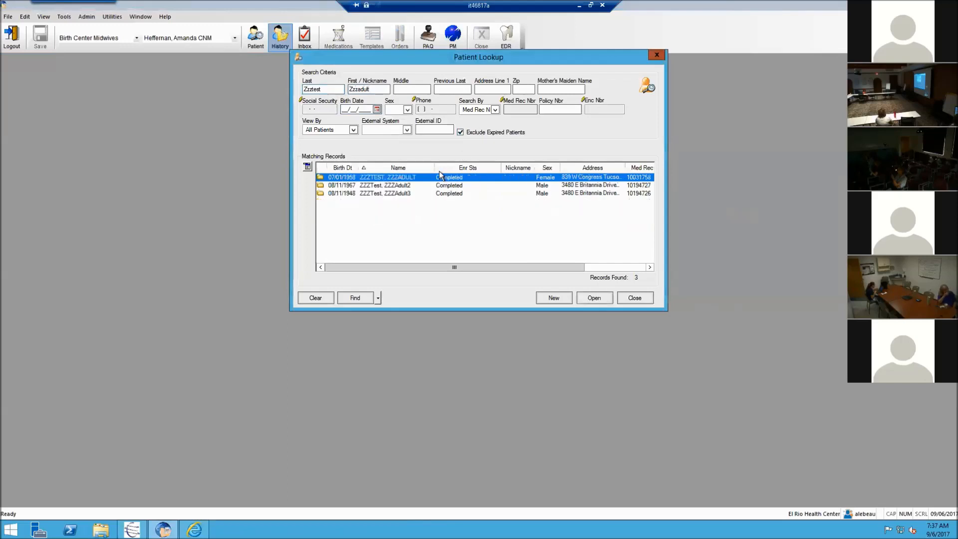
Step: Open the adult test patient's chart, dismiss the alerts, and display the 9/5/2017 Patient Plan
double_click(433, 177)
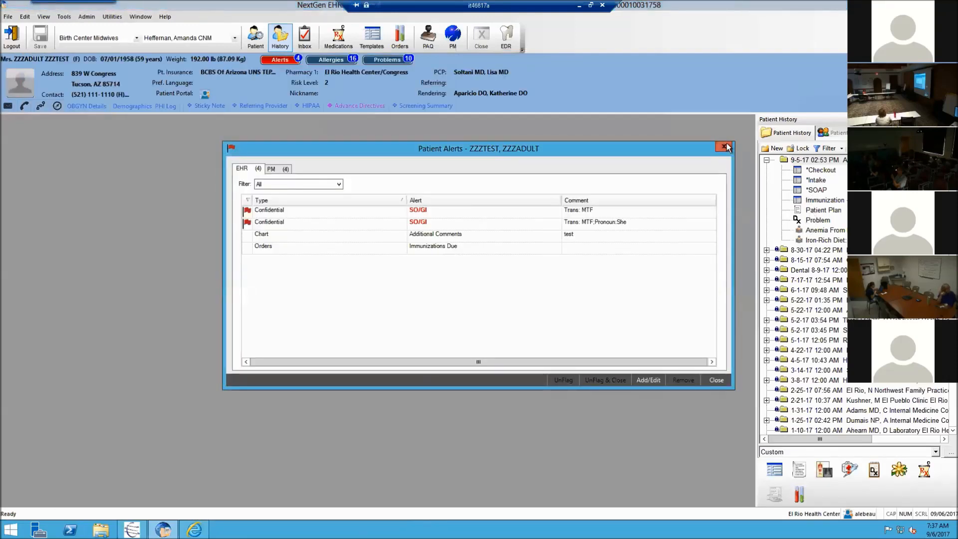
click(723, 147)
click(804, 209)
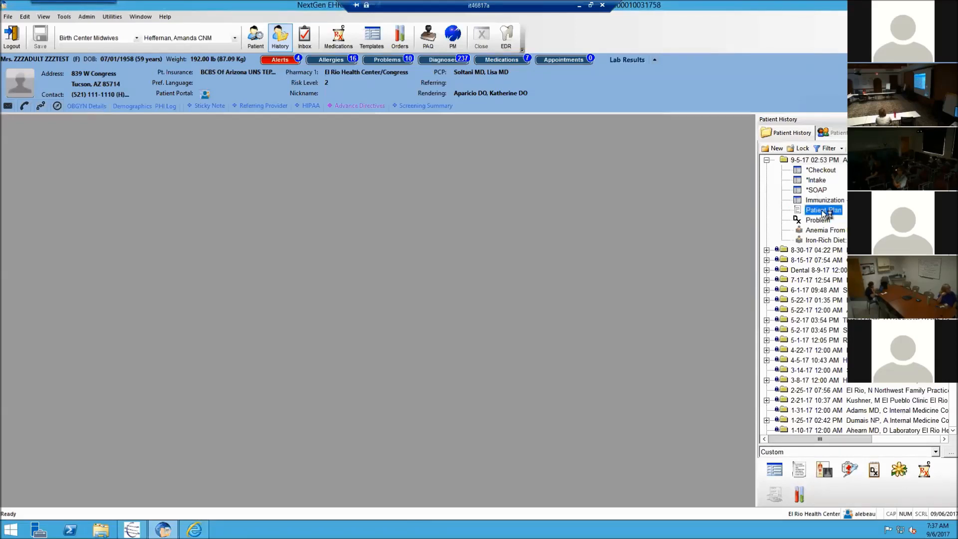
double_click(826, 210)
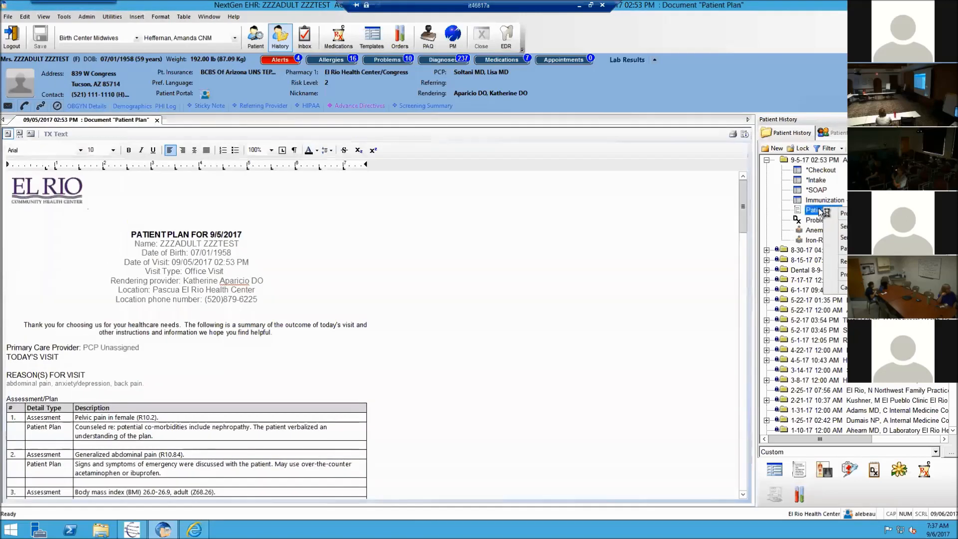
right_click(827, 211)
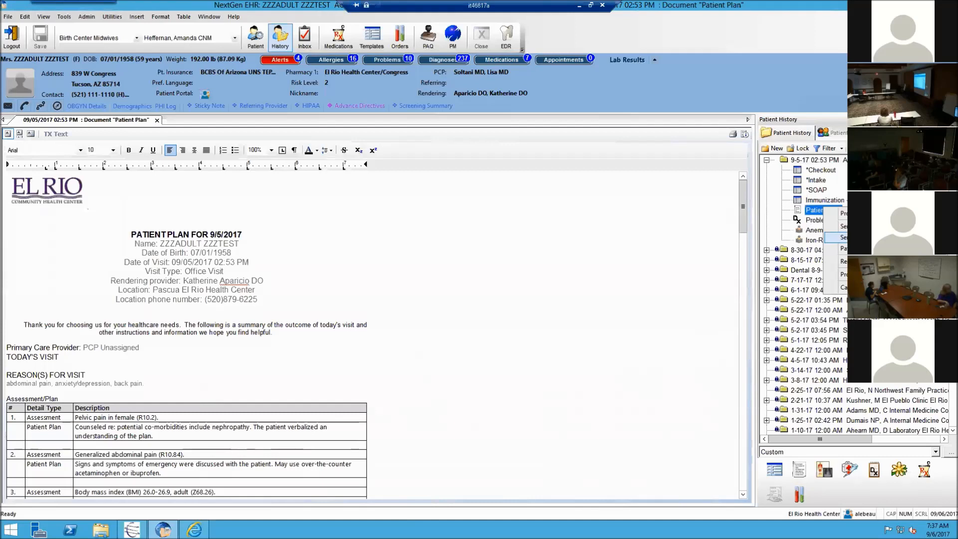
Step: Export the Patient Plan to the portal with comment 'Here is your patient plan from today.' plus Requested Document response
click(843, 237)
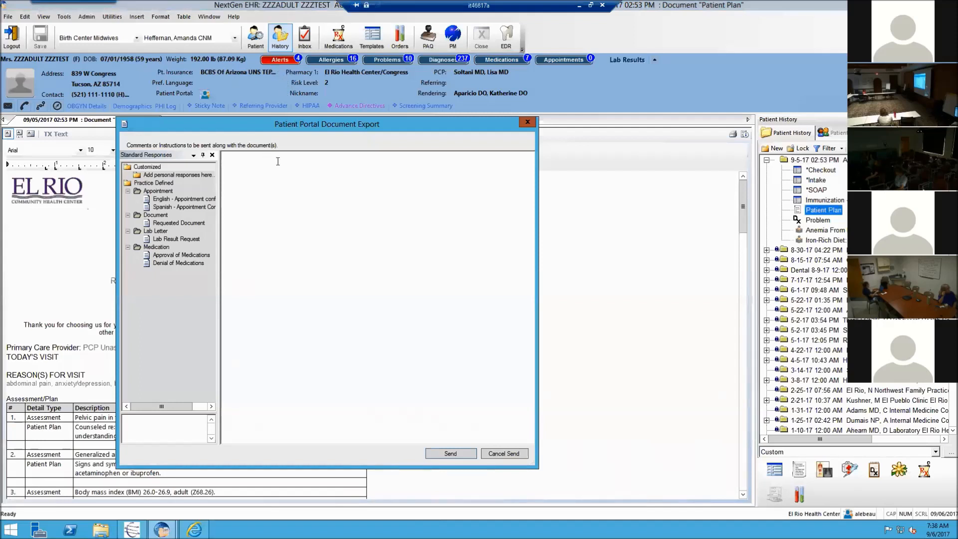
text(Here is your patient plan )
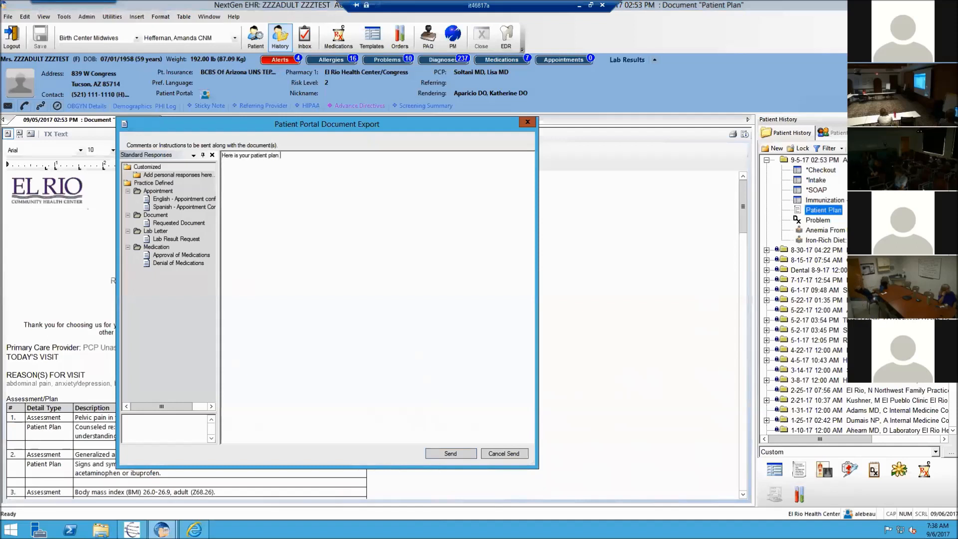
text(from today.)
key(Return)
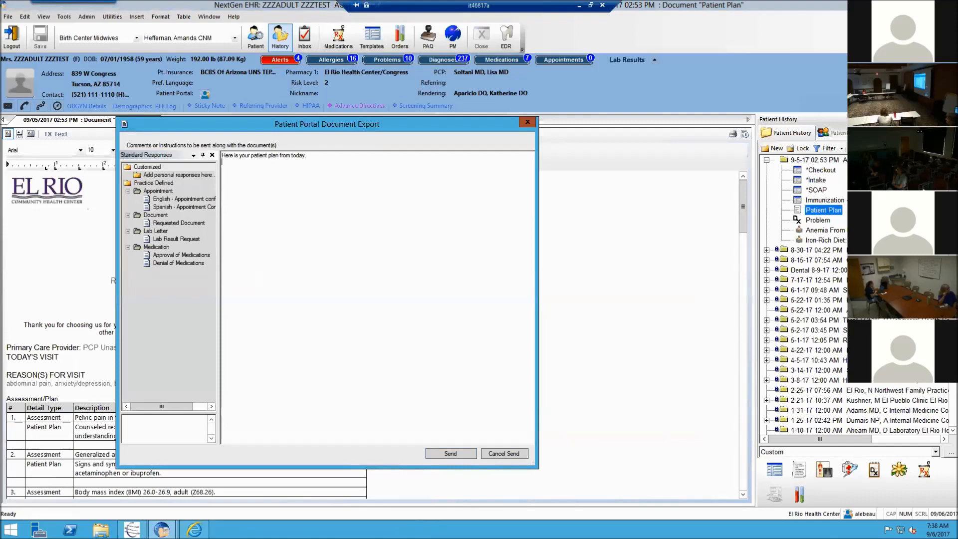
double_click(158, 223)
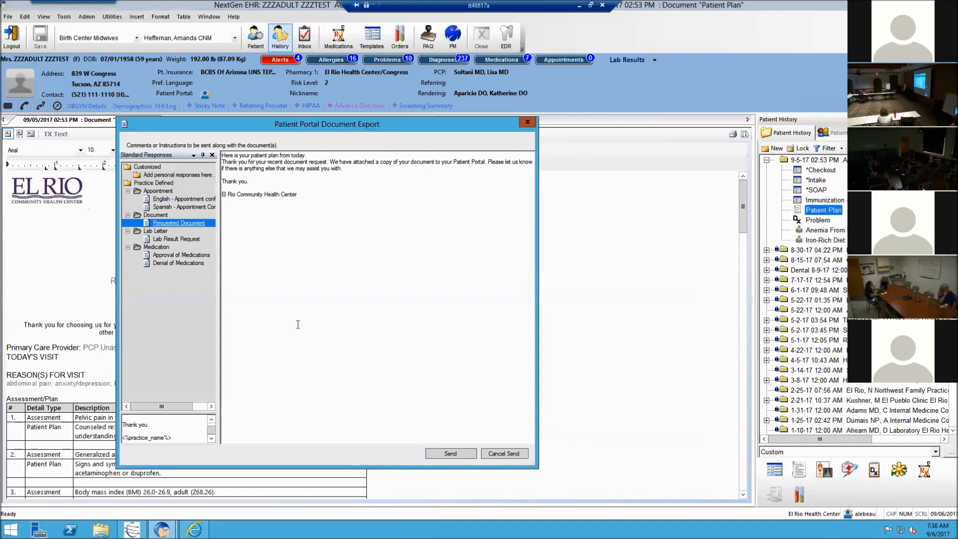
click(456, 454)
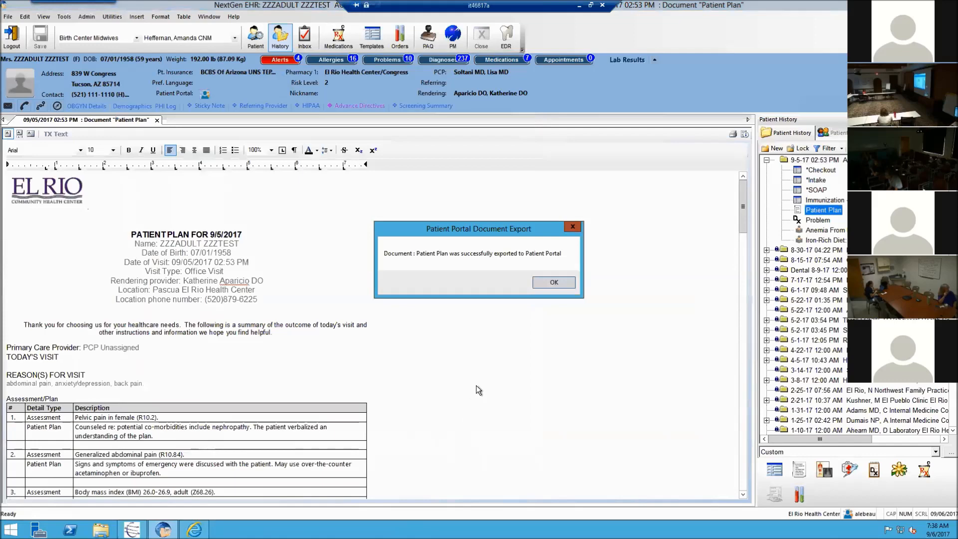
key(Return)
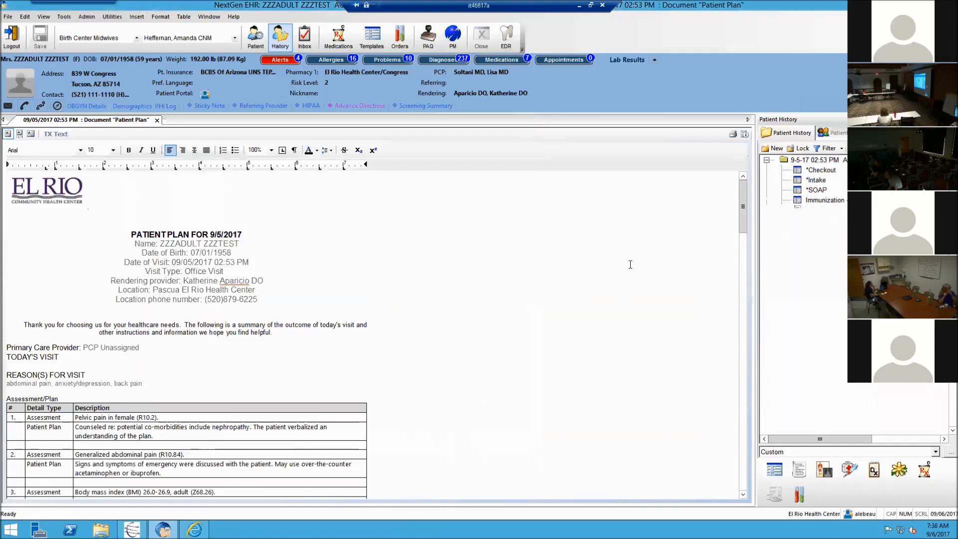
right_click(809, 210)
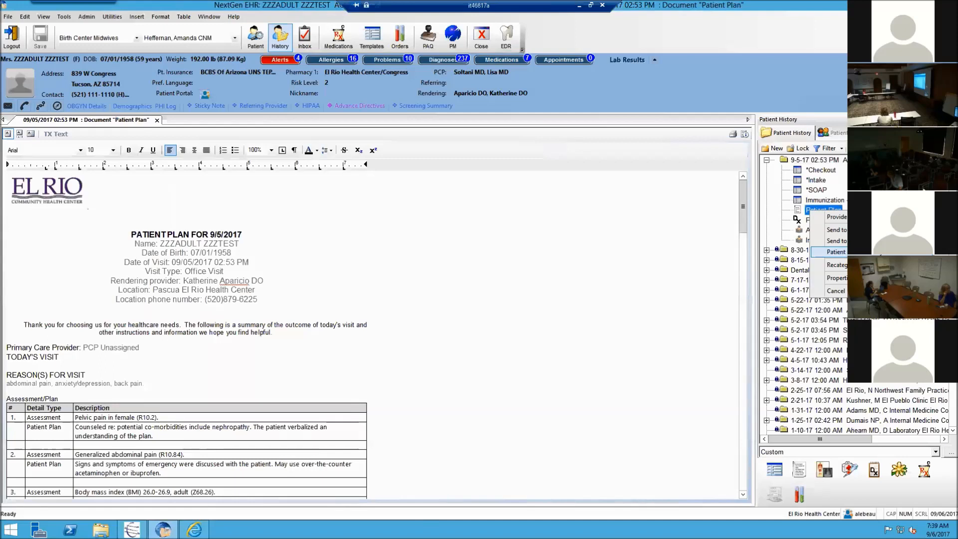
Step: Review and close the Patient Plan's Patient Portal History, then open the Patient Portal inbox
click(837, 252)
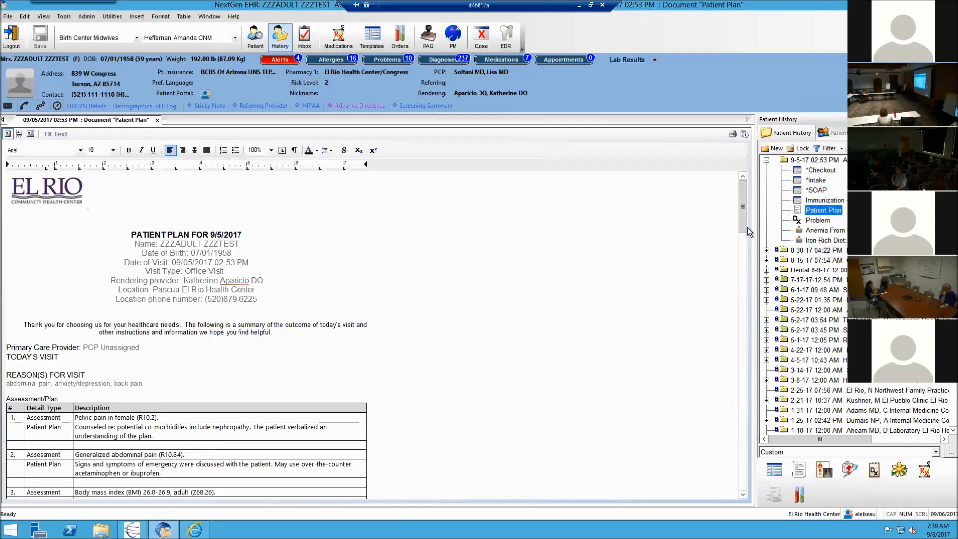
click(745, 134)
drag(243, 25, 350, 132)
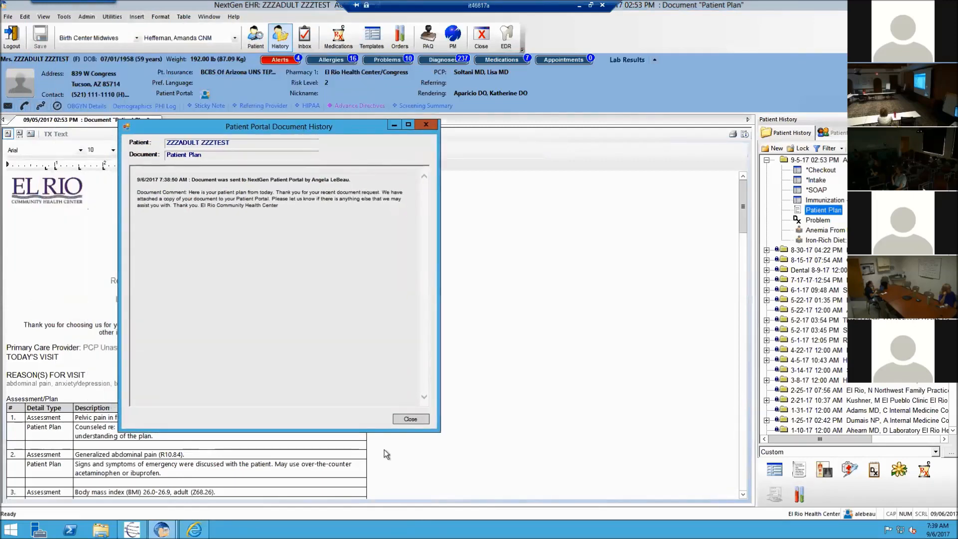
click(398, 420)
click(304, 37)
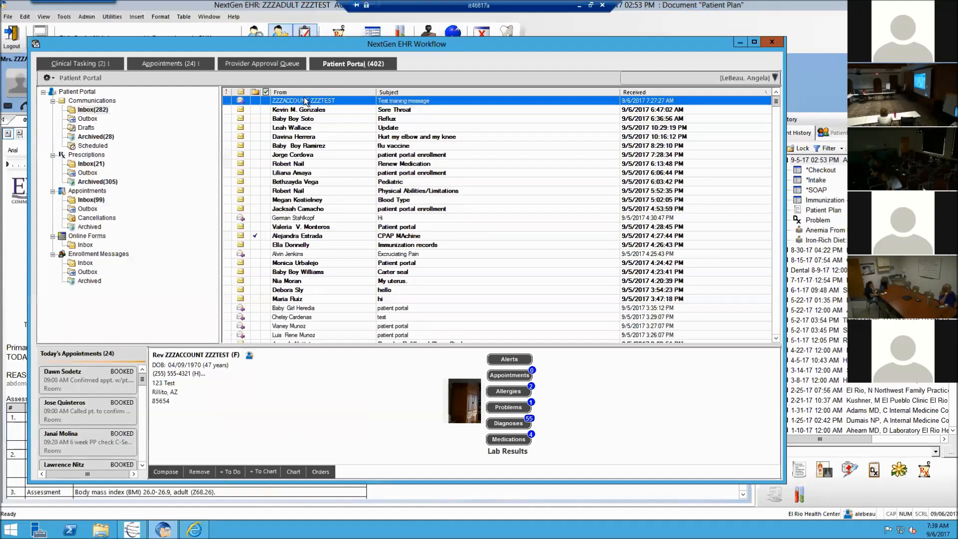
Step: Start a new portal message addressed to the current test patient
click(164, 472)
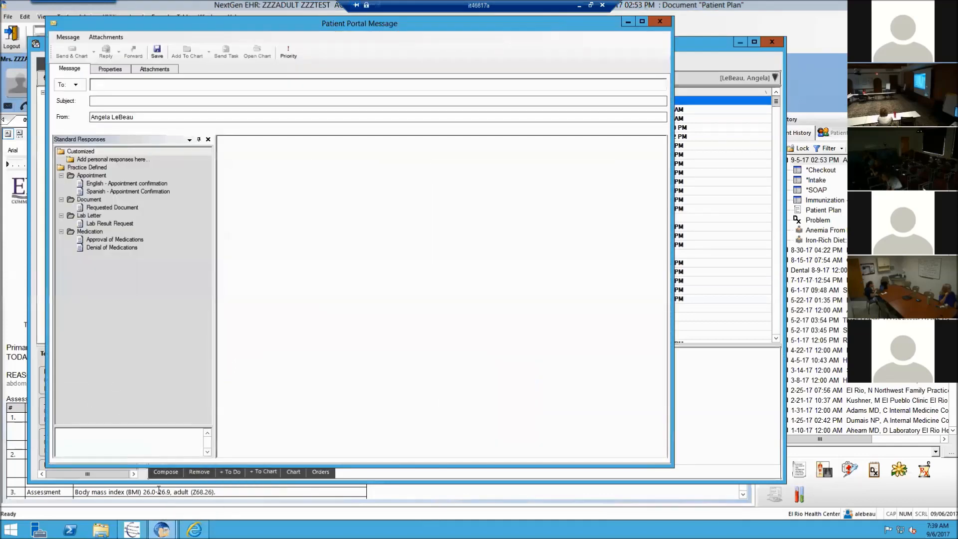
click(81, 88)
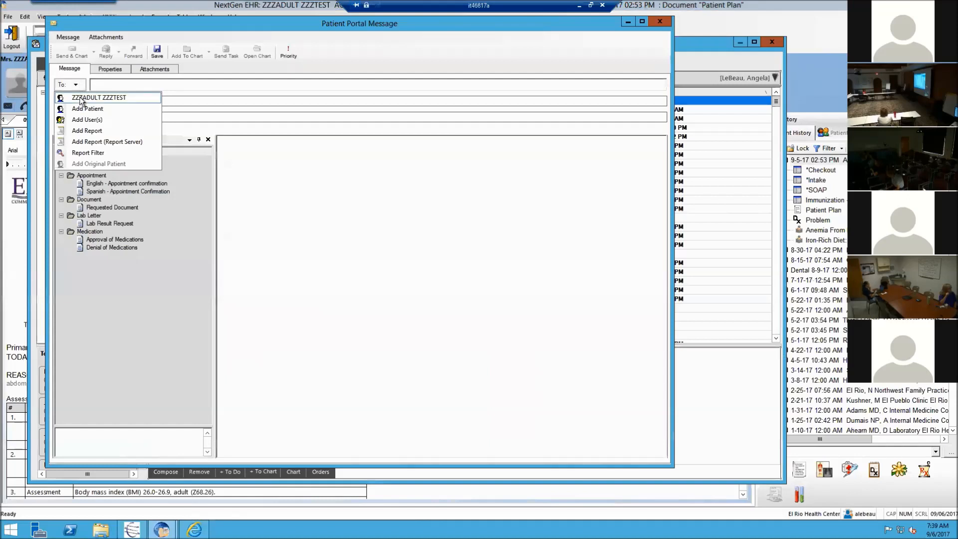
click(79, 112)
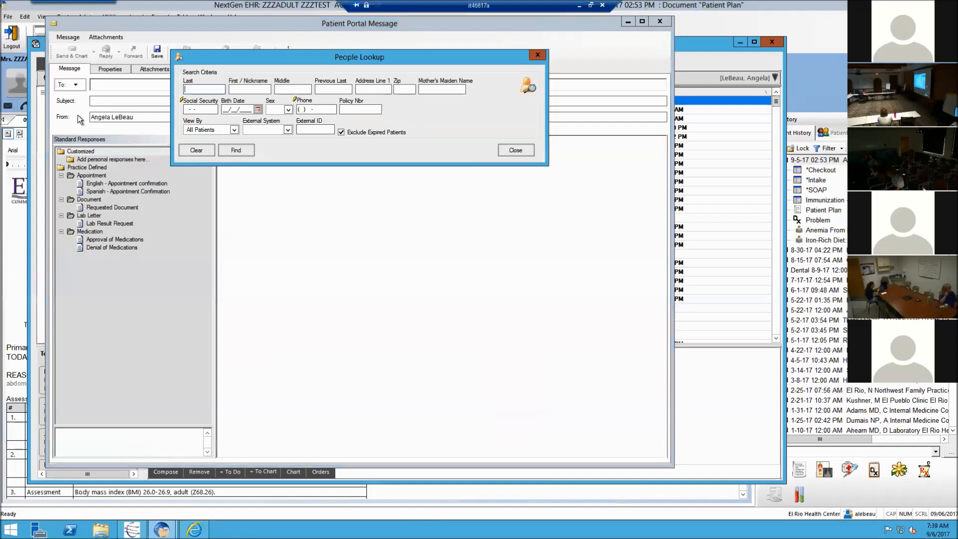
click(524, 150)
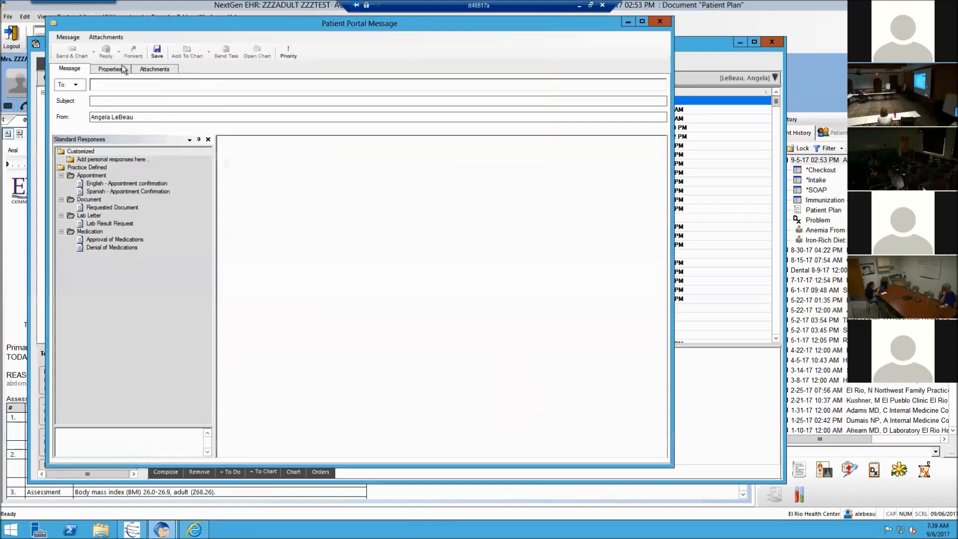
click(79, 86)
click(82, 96)
Step: Give it subject 'Patient Education' and the Requested Document response body, then view its attachments
click(94, 101)
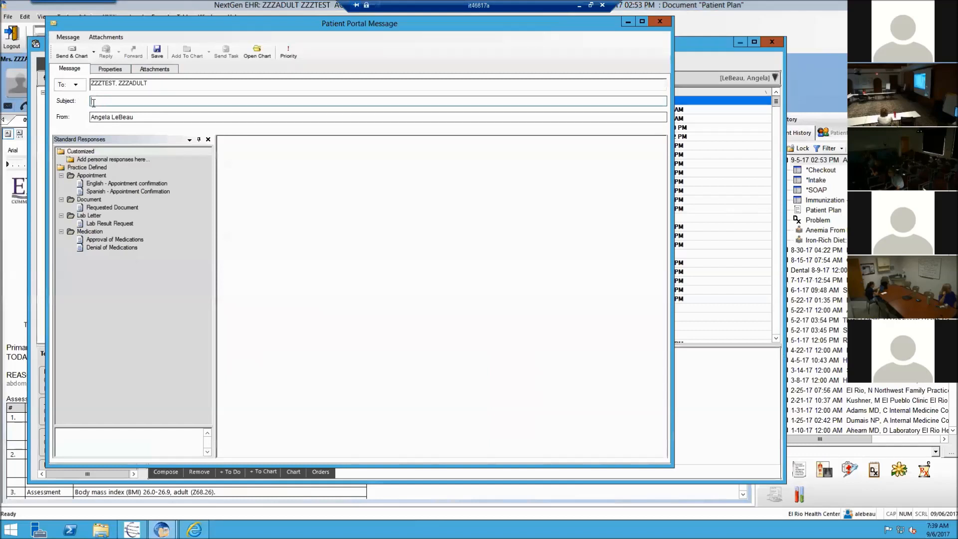
text(OPai)
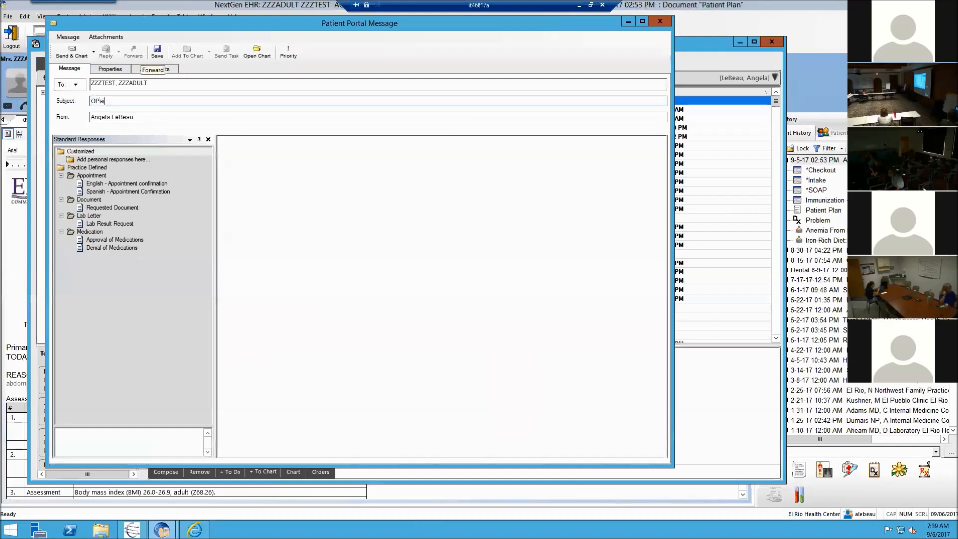
key(BackSpace)
key(BackSpace)
text(Patient Education)
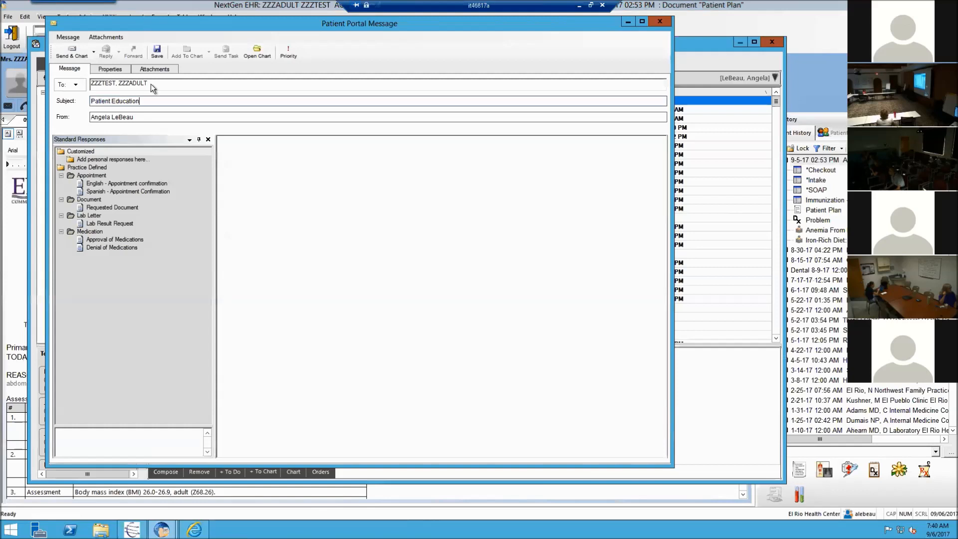
double_click(128, 207)
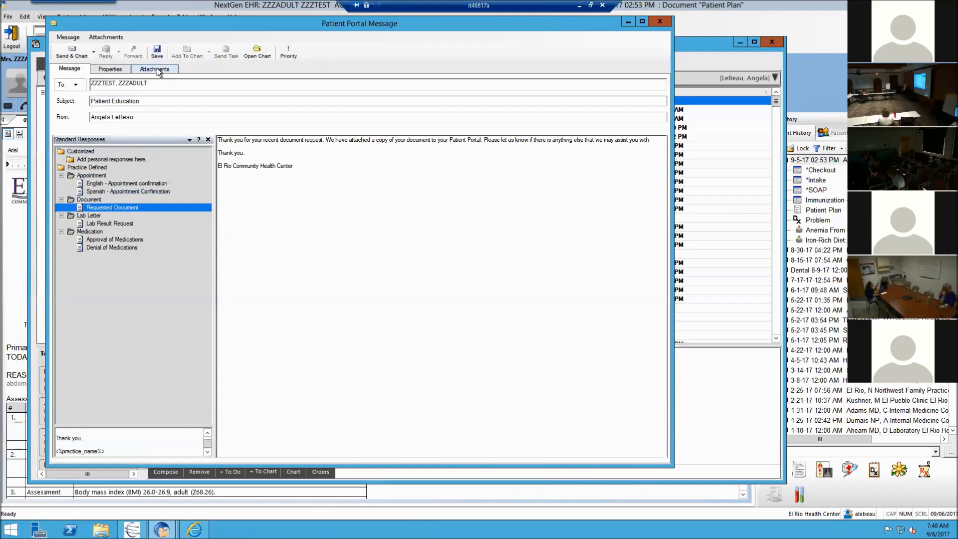
click(157, 68)
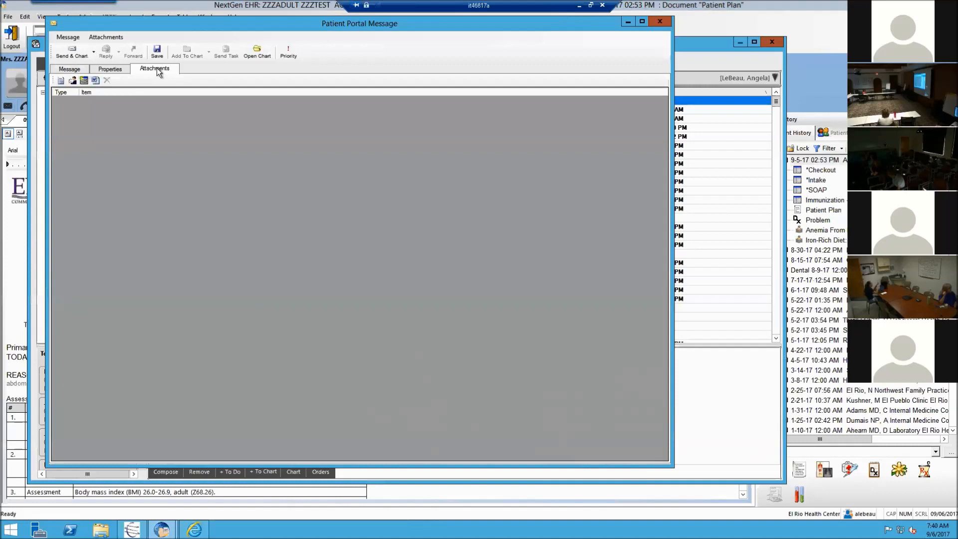
Step: Attach the Patient Plan, Anemia From Heavy Bleeding and Iron-Rich Diet documents from the 9/5/2017 visit
click(61, 80)
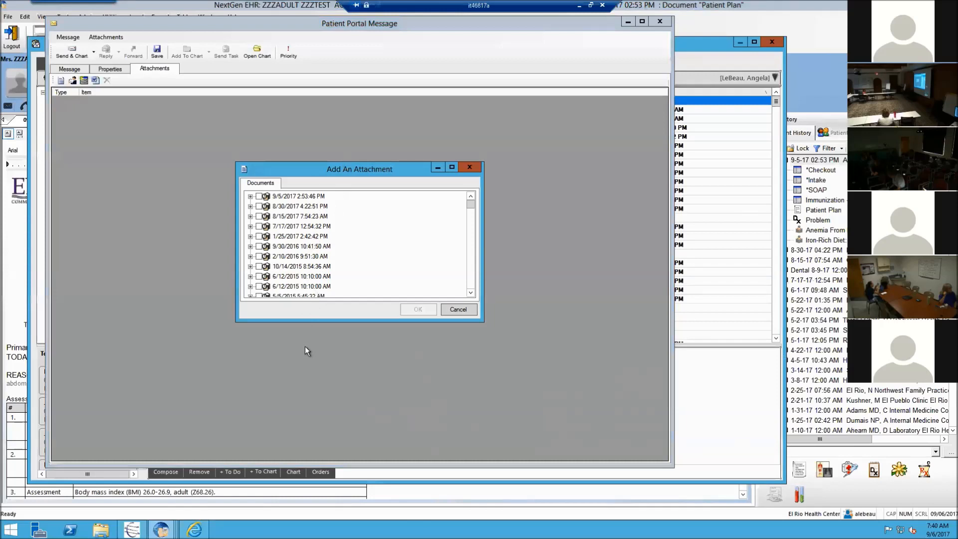
click(251, 196)
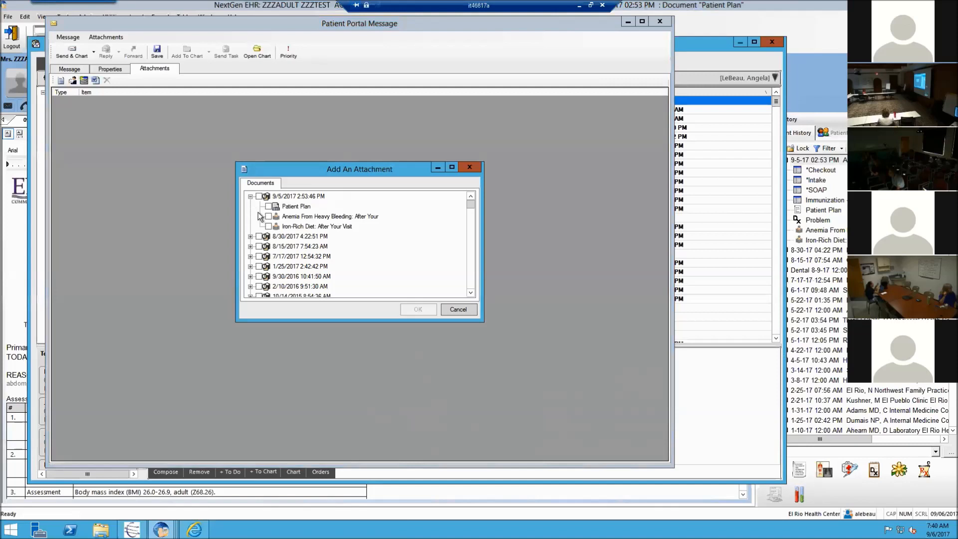
click(269, 206)
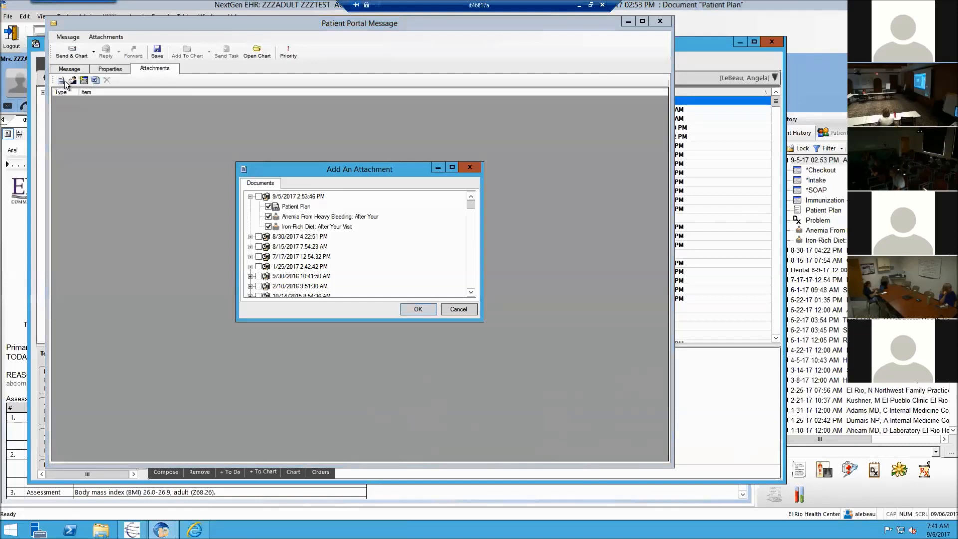
click(412, 310)
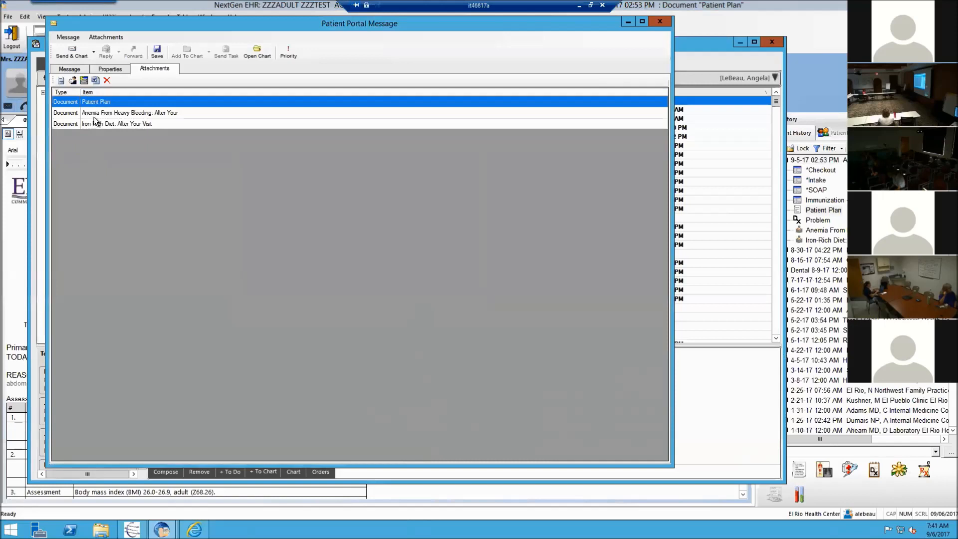
click(70, 69)
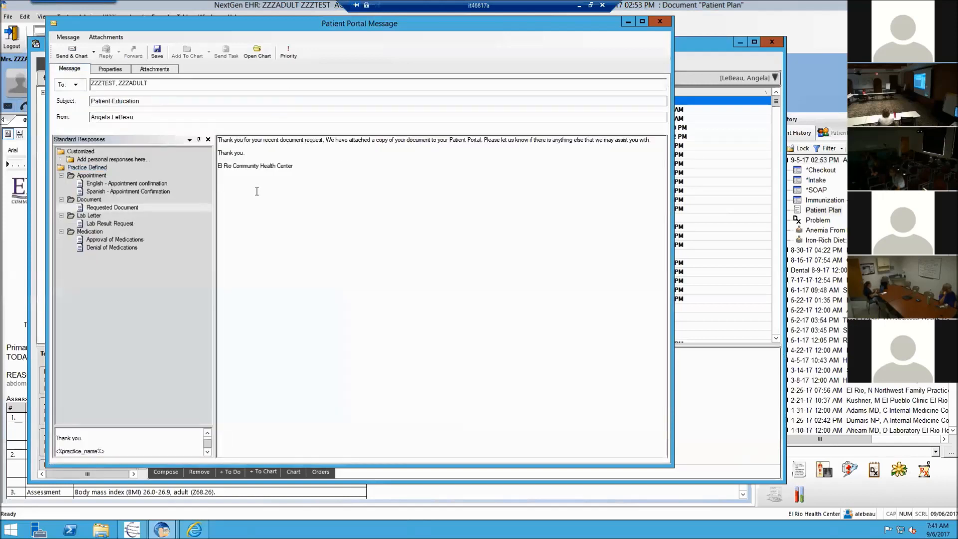
Step: Send the message with Send & Chart, then exit the EHR workflow module
click(75, 57)
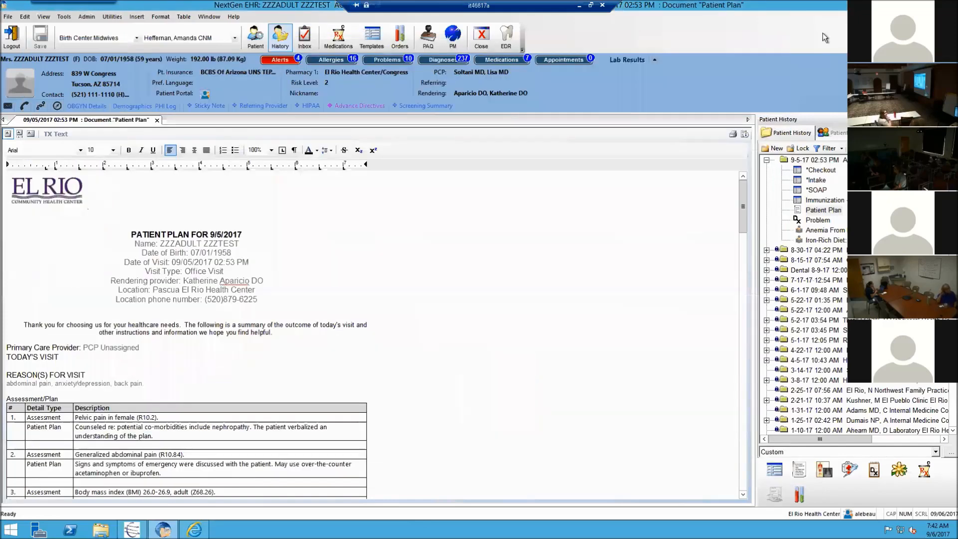
click(12, 37)
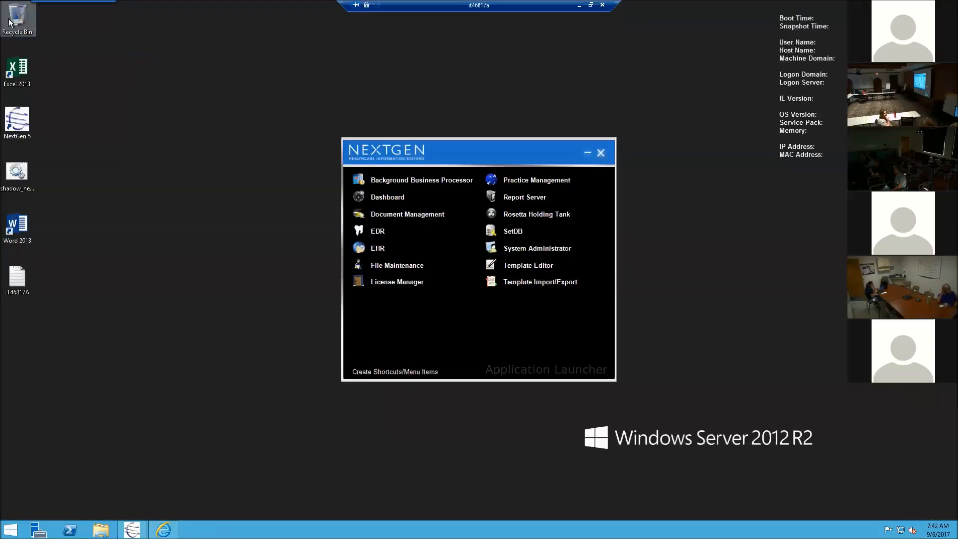
Step: Close the NextGen Application Launcher and bring up the Windows Start screen
click(599, 152)
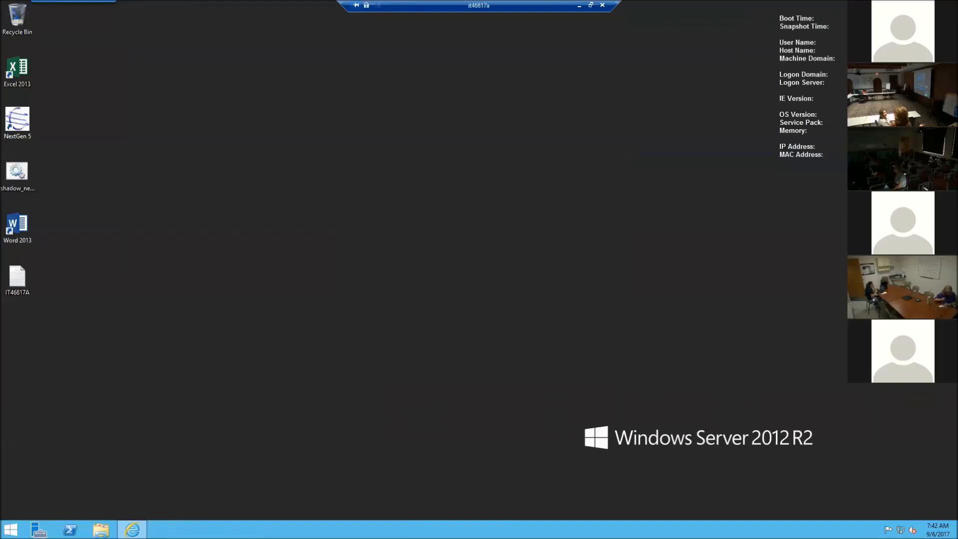
key(alt+Tab)
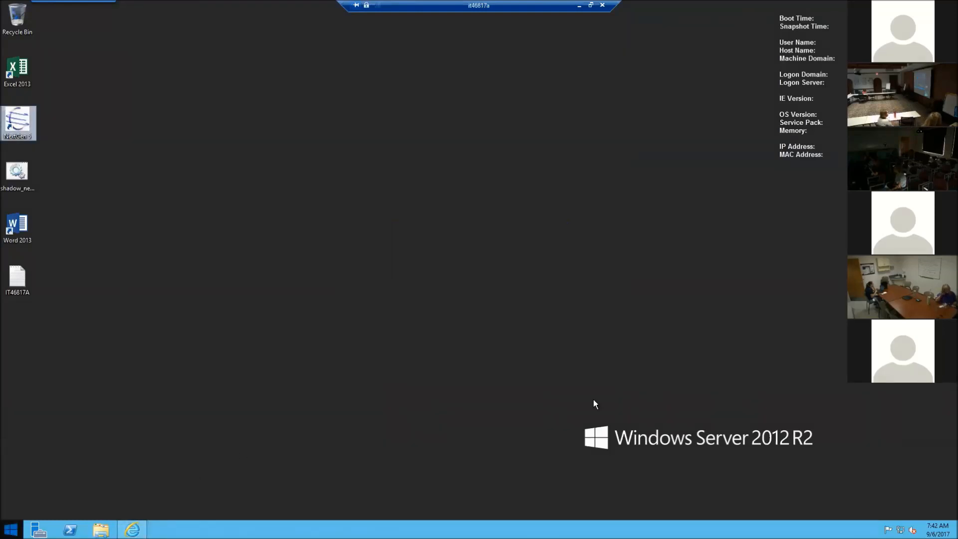
key(super)
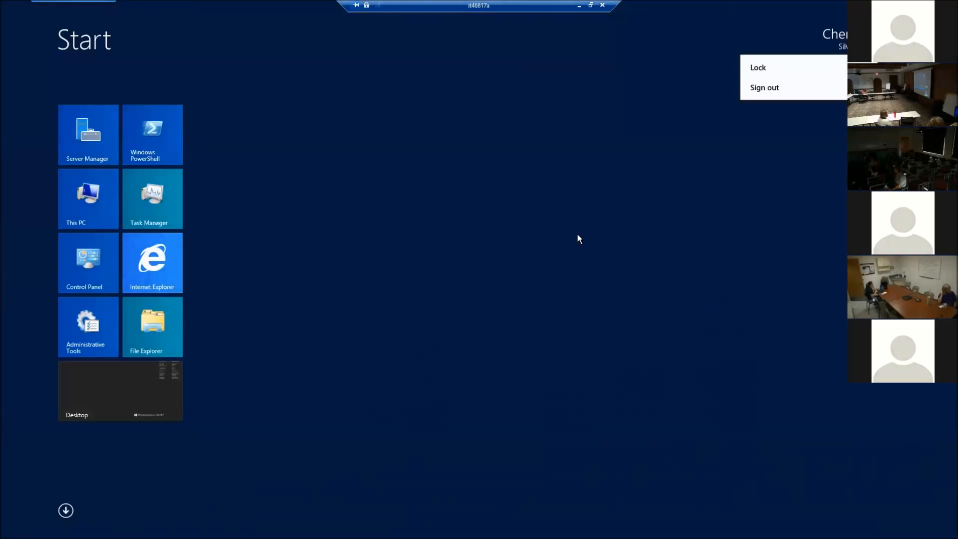
Step: Sign out of the remote session and show Patient Portal Provider MU PPT on its Slide Show tab
click(809, 88)
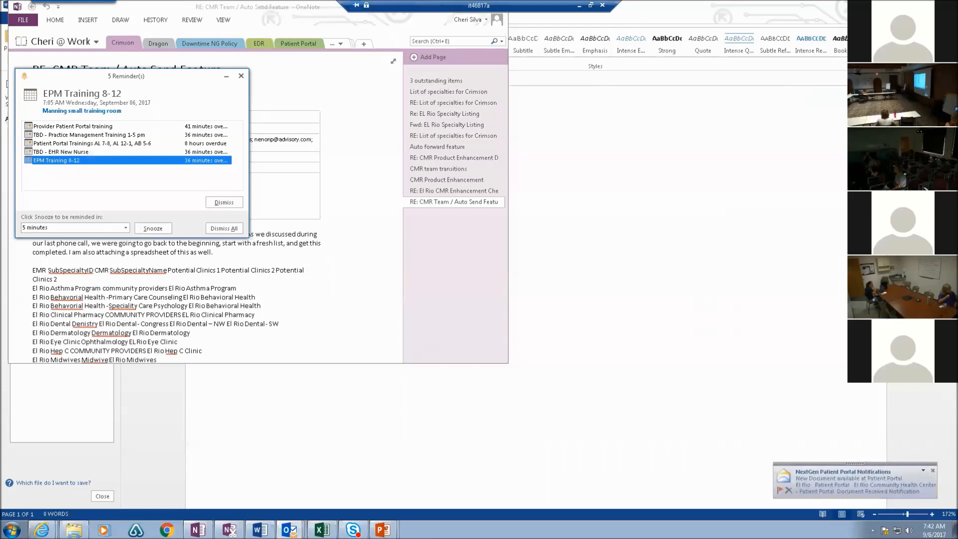
click(384, 530)
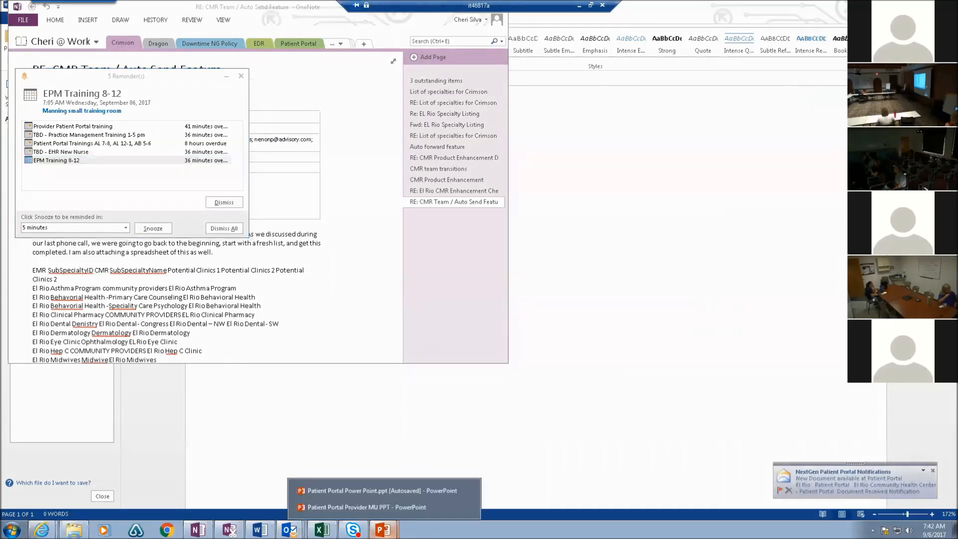
click(396, 505)
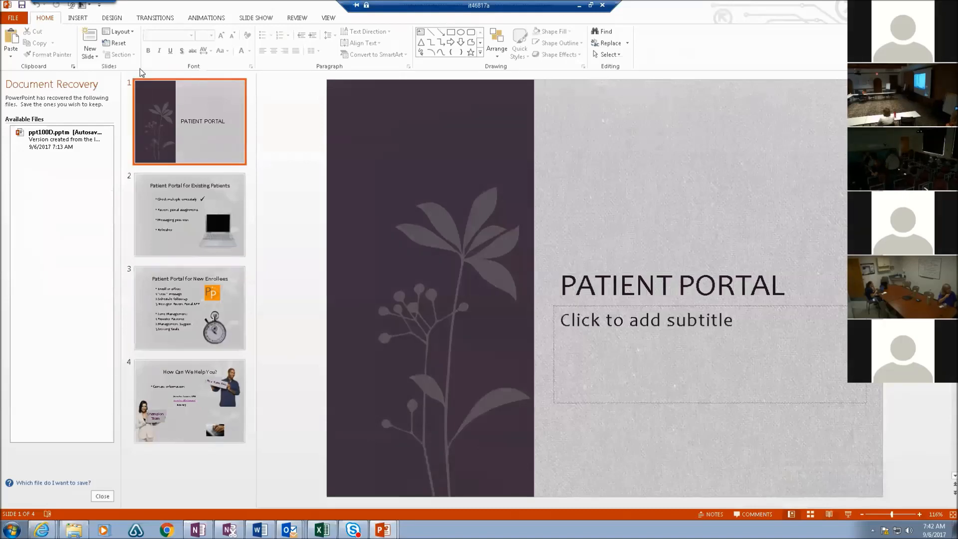
click(246, 19)
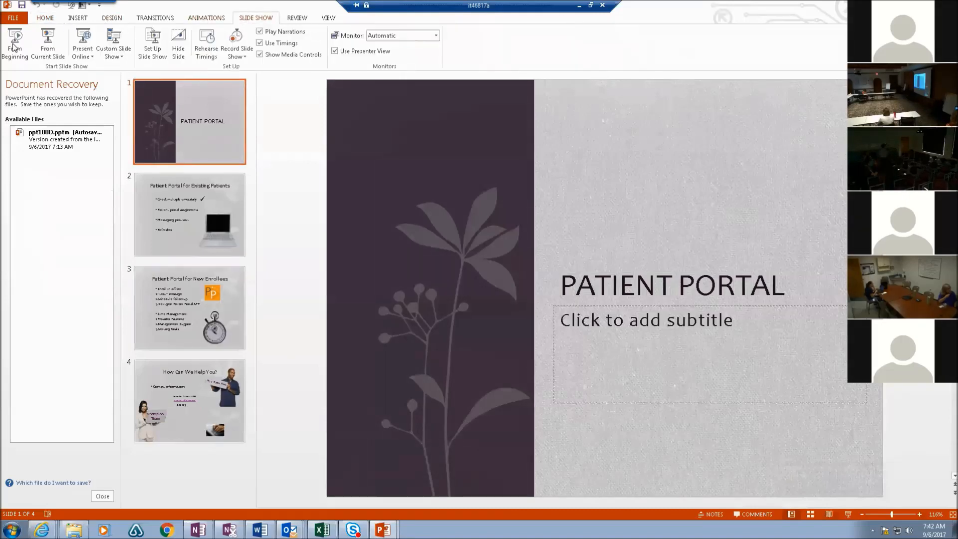